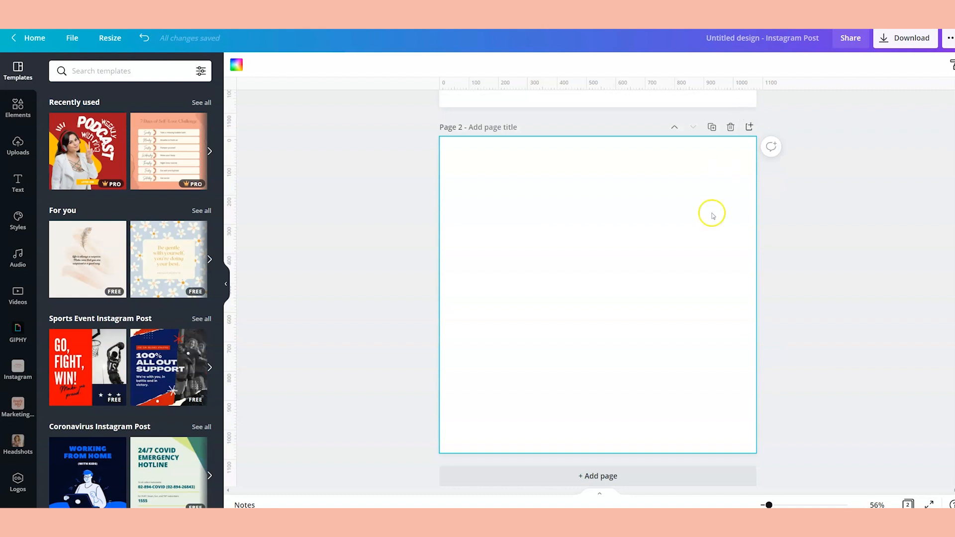
- Show the page thumbnail strip and switch the two-page design to grid view
scroll(669, 191, up, 5)
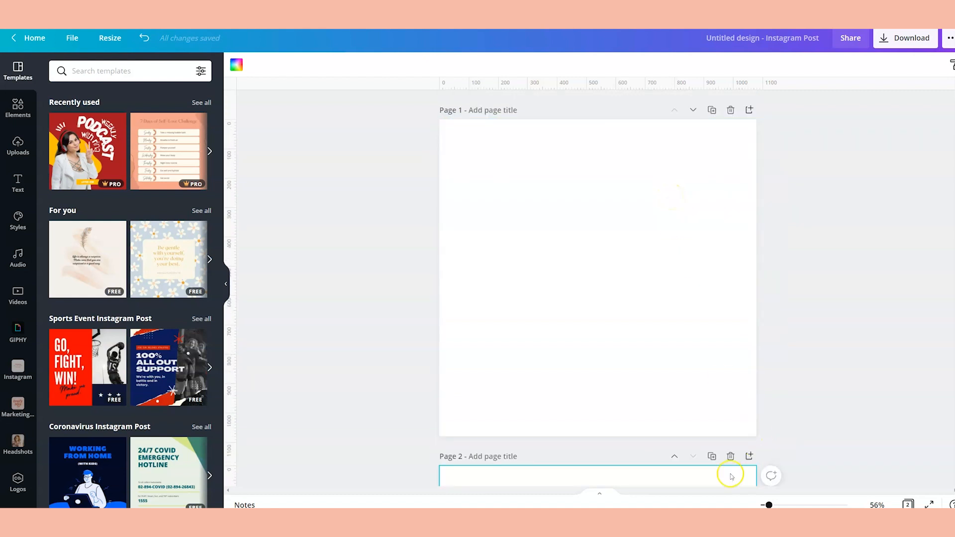
click(600, 496)
mouse_move(289, 472)
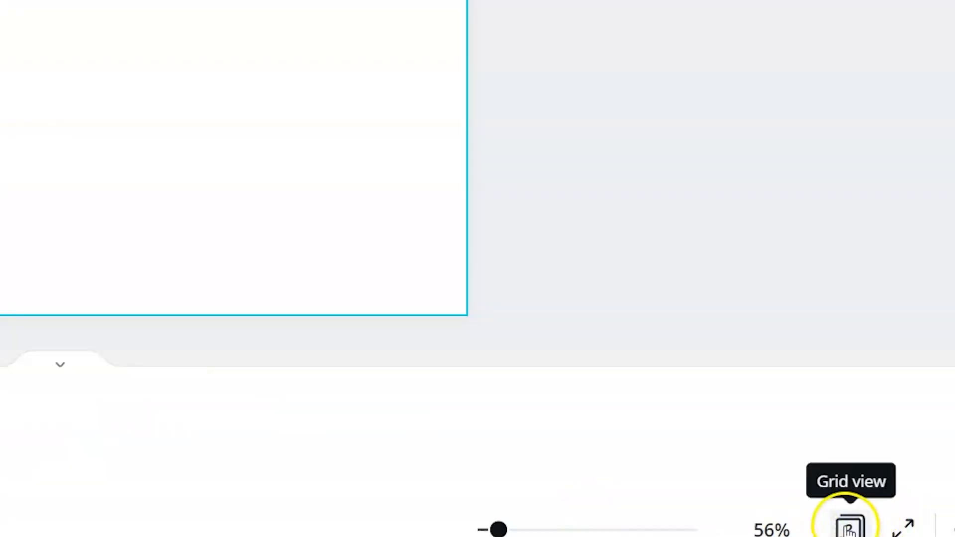
click(850, 527)
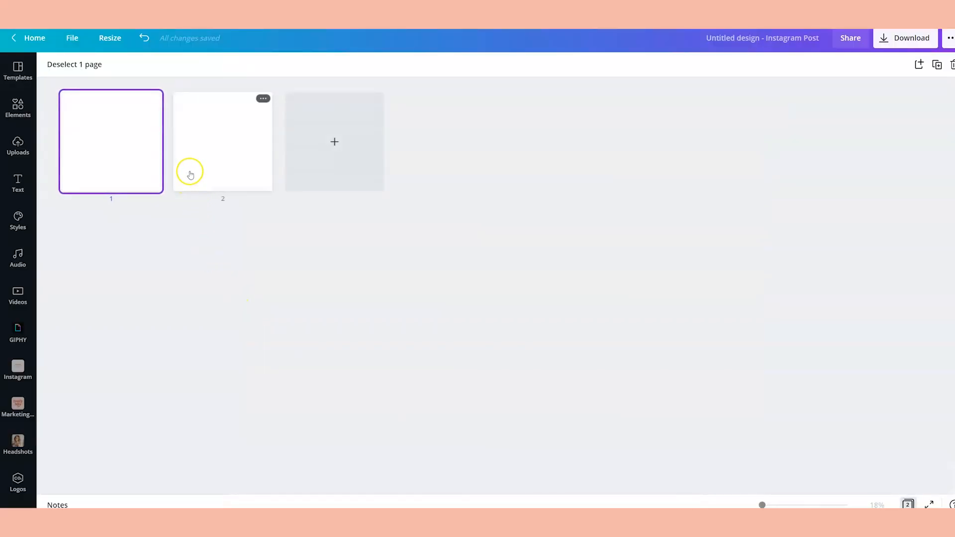
- Reopen page 1 from the grid and collapse the page thumbnail strip
drag(102, 166, 112, 147)
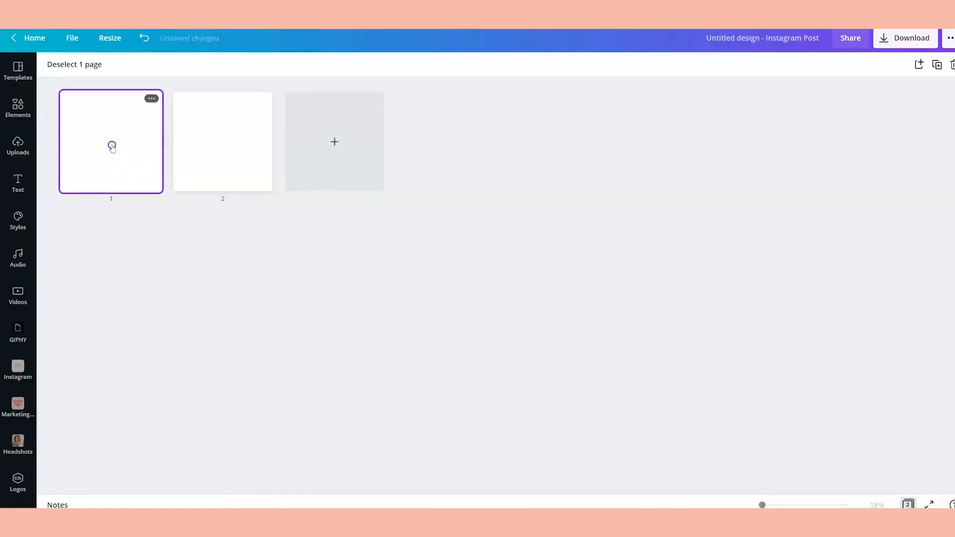
double_click(112, 146)
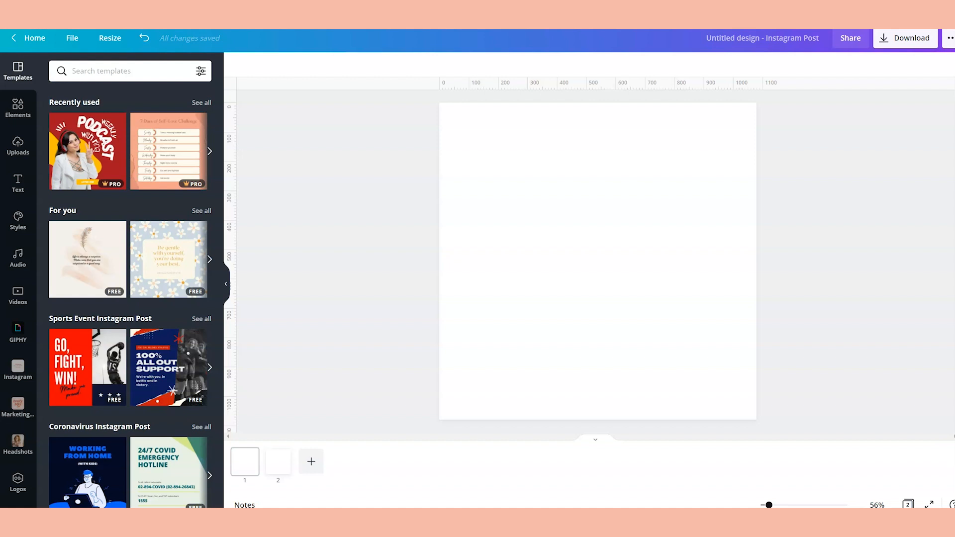
click(695, 188)
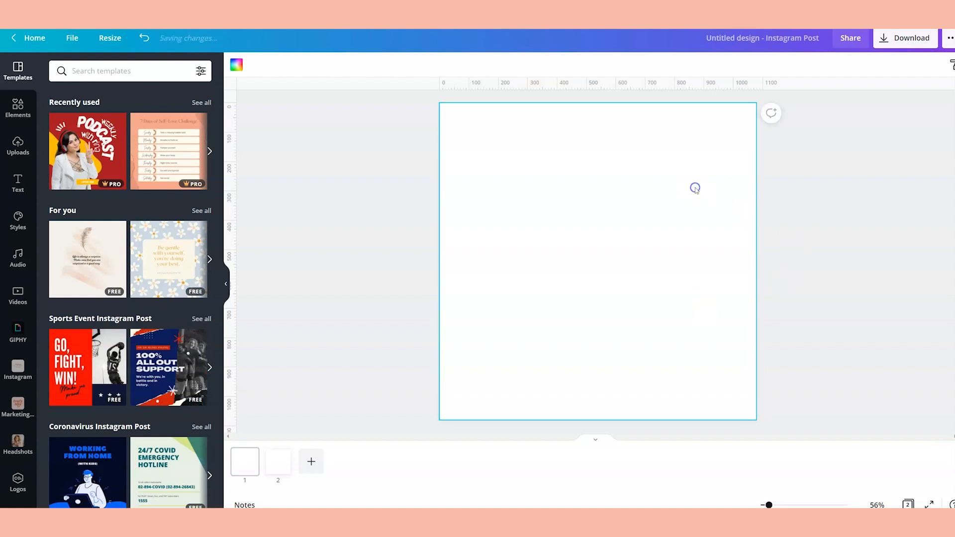
click(597, 441)
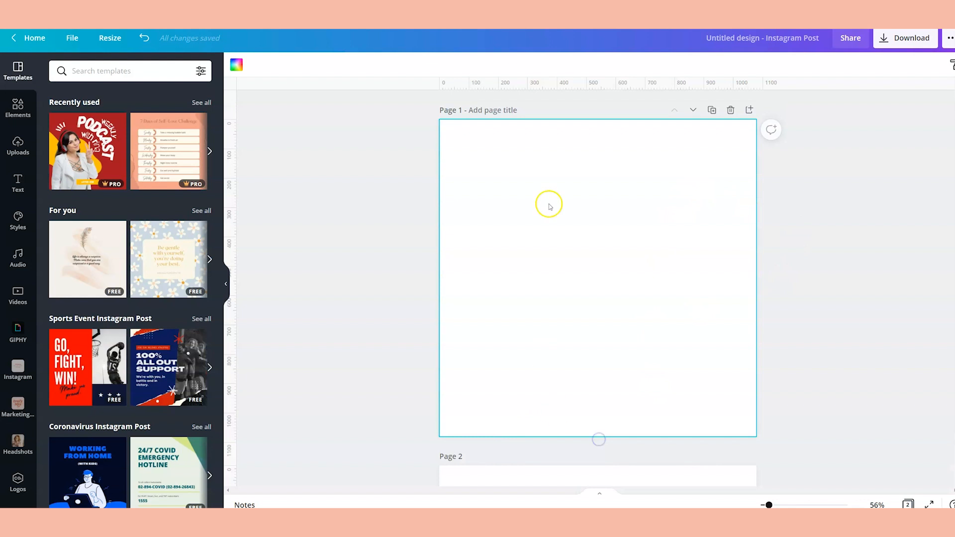
- Set page 1's background to the peach brand colour and apply the change to all pages
click(236, 64)
click(197, 173)
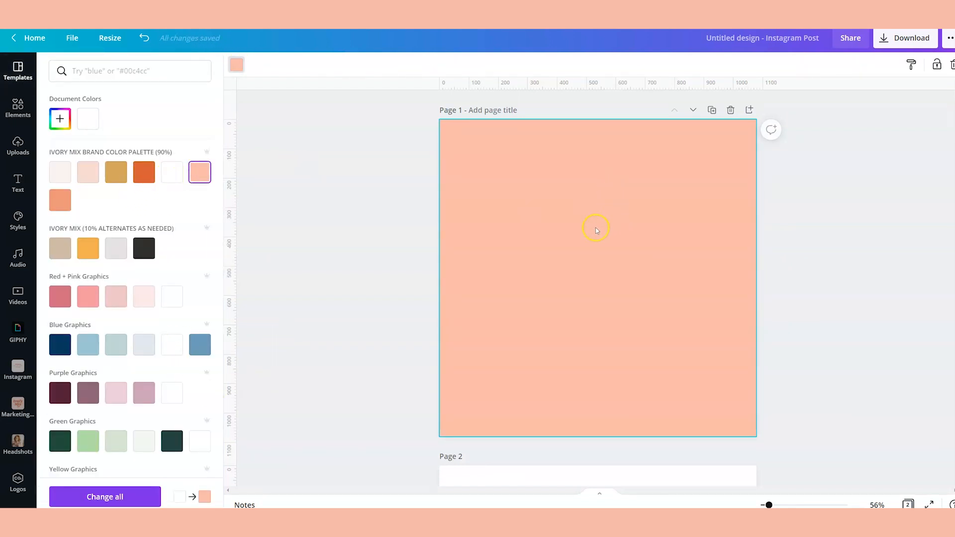
scroll(597, 230, down, 4)
scroll(596, 230, up, 4)
scroll(597, 230, down, 1)
click(106, 497)
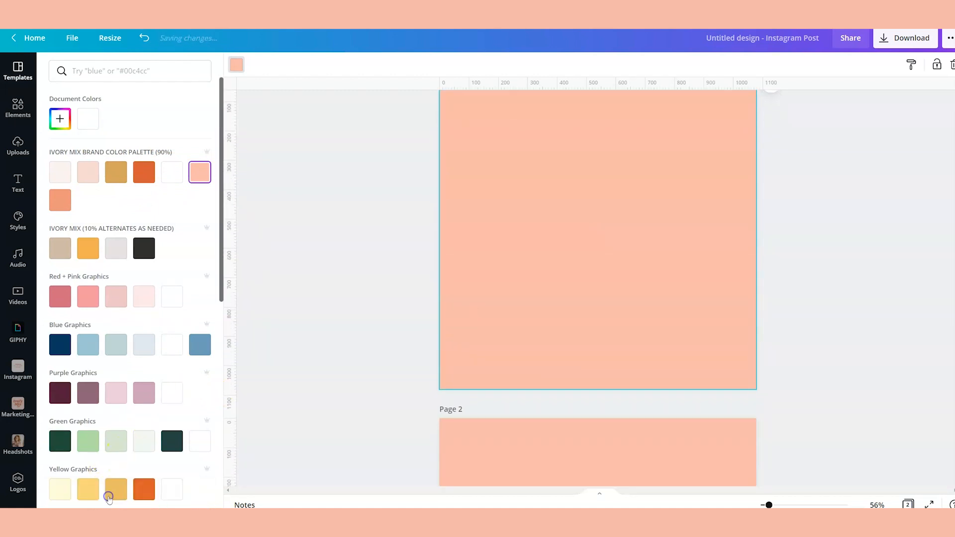
scroll(437, 335, down, 4)
scroll(455, 304, up, 5)
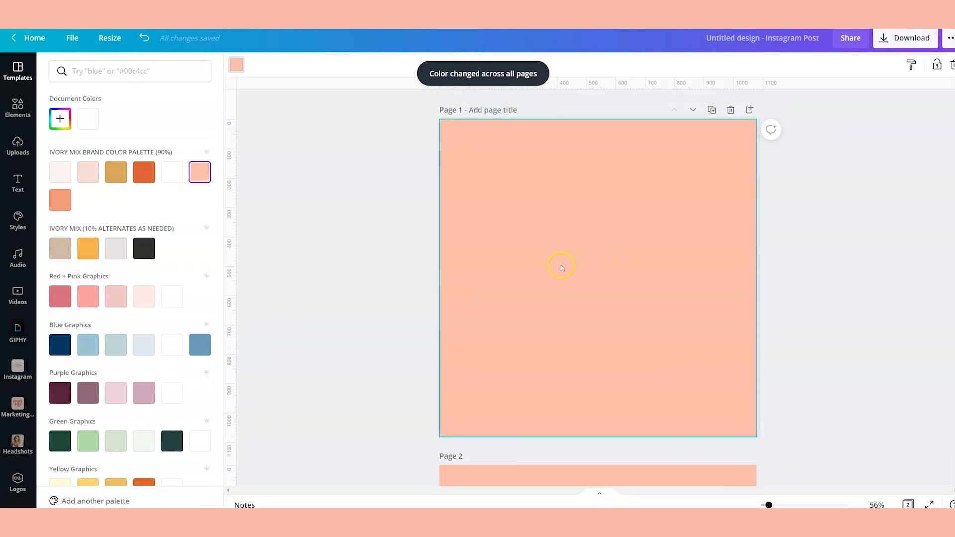
click(801, 228)
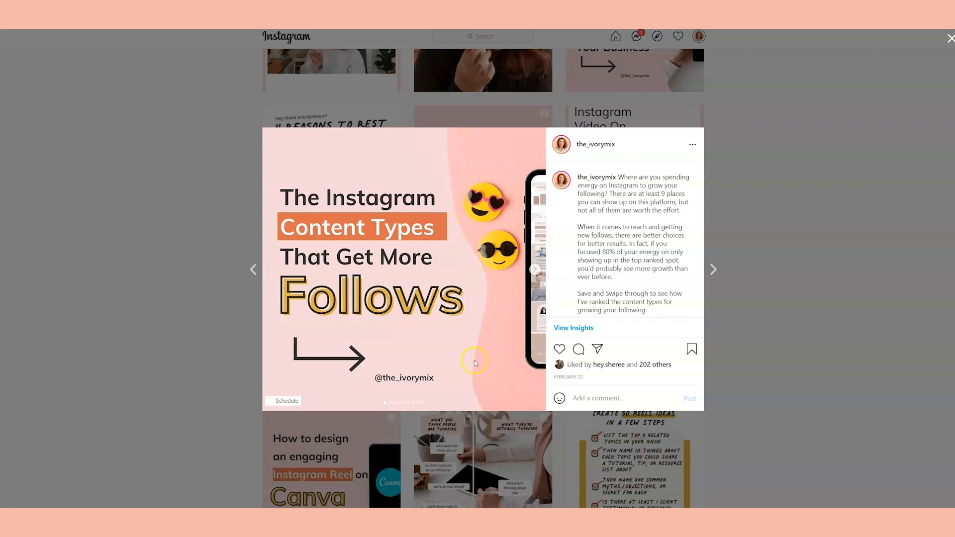
- Switch to Instagram and look at the first two slides of the "Content Types That Get More Follows" carousel
click(535, 270)
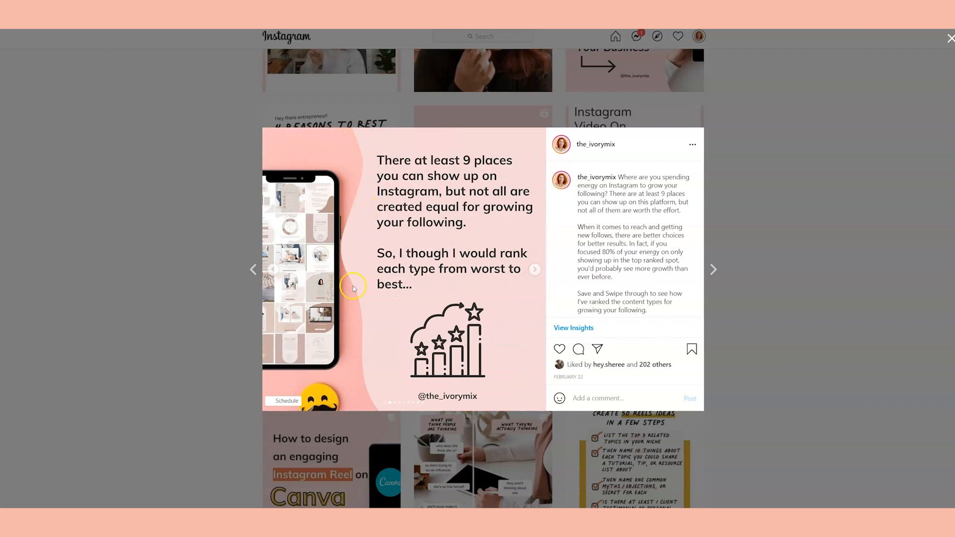
click(272, 272)
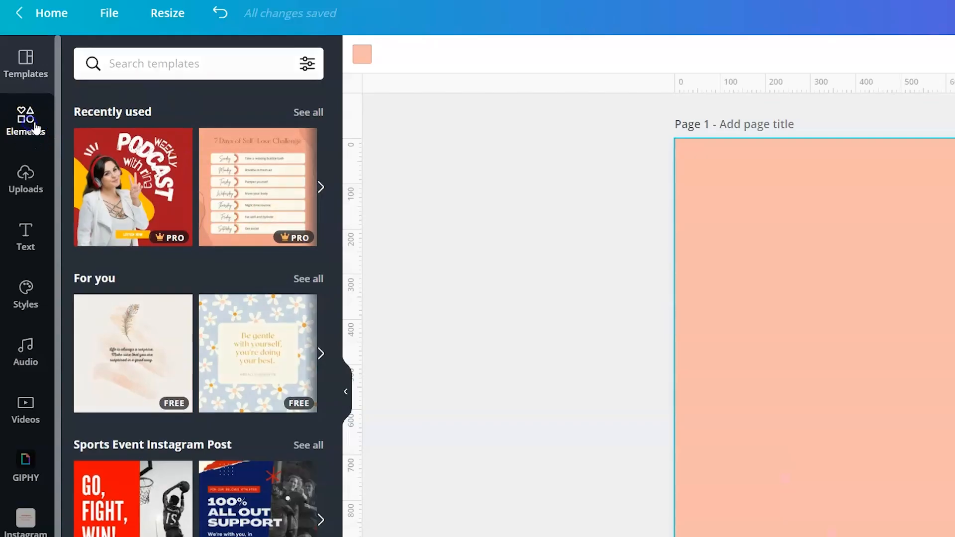
- Back in Canva, search the elements for "wavy" and add the blue rectangle with wavy edges to page 1
click(18, 105)
click(154, 61)
text(wavy)
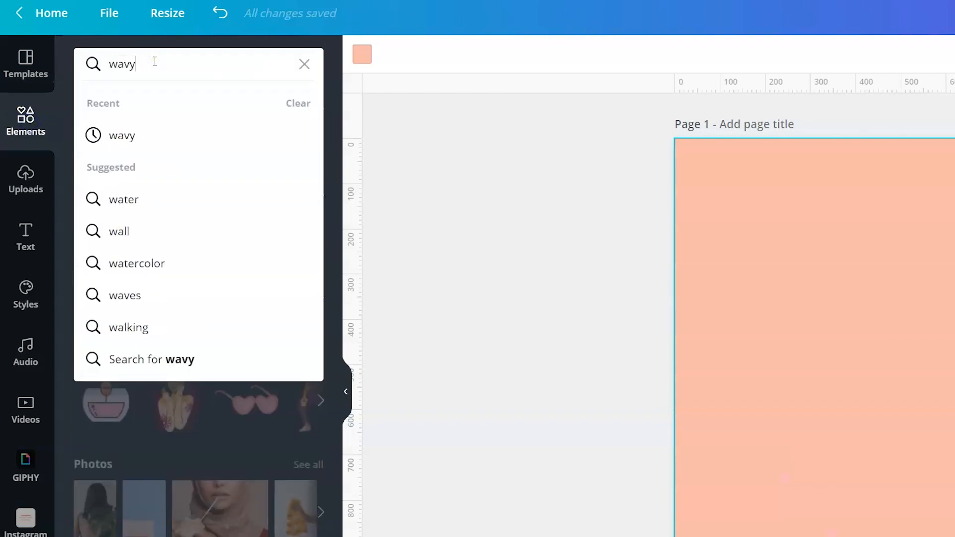
key(Return)
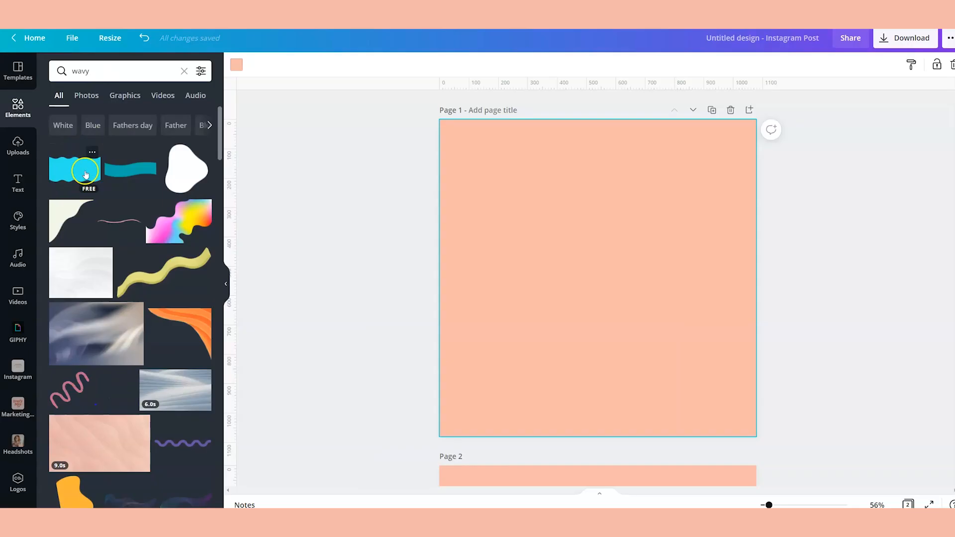
click(132, 230)
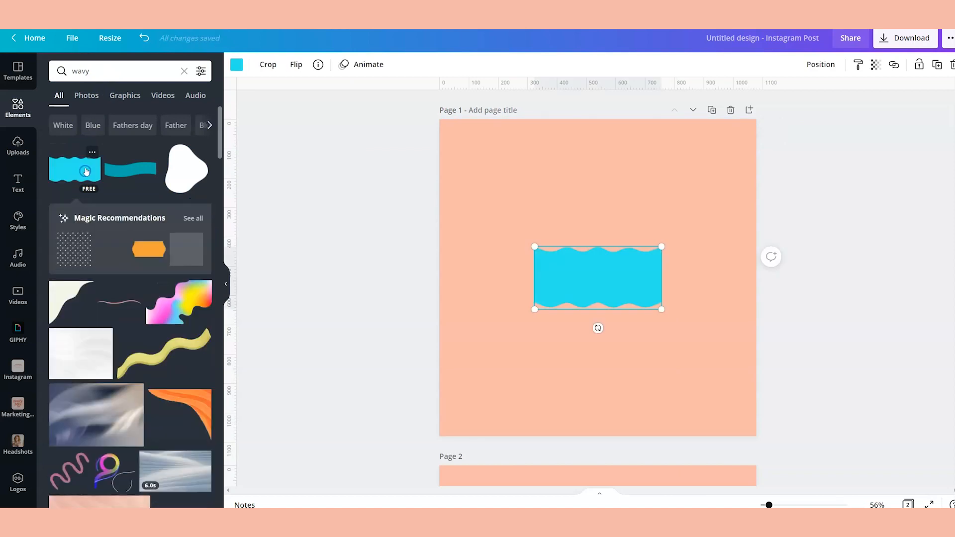
- Rotate the wavy shape upright and enlarge it in the middle of page 1 until it covers the full page height
mouse_move(598, 328)
mouse_down()
mouse_move(646, 322)
mouse_move(656, 277)
mouse_up()
drag(628, 214, 682, 97)
drag(567, 342, 500, 425)
mouse_move(576, 335)
mouse_down()
mouse_move(584, 345)
mouse_move(569, 333)
mouse_up()
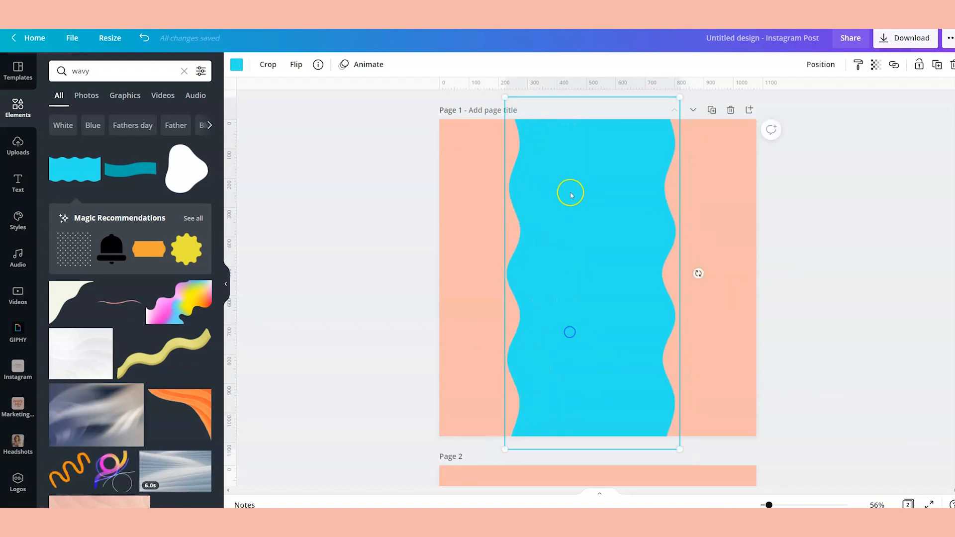
- Recolour the wavy shape with the light pink brand colour
click(236, 64)
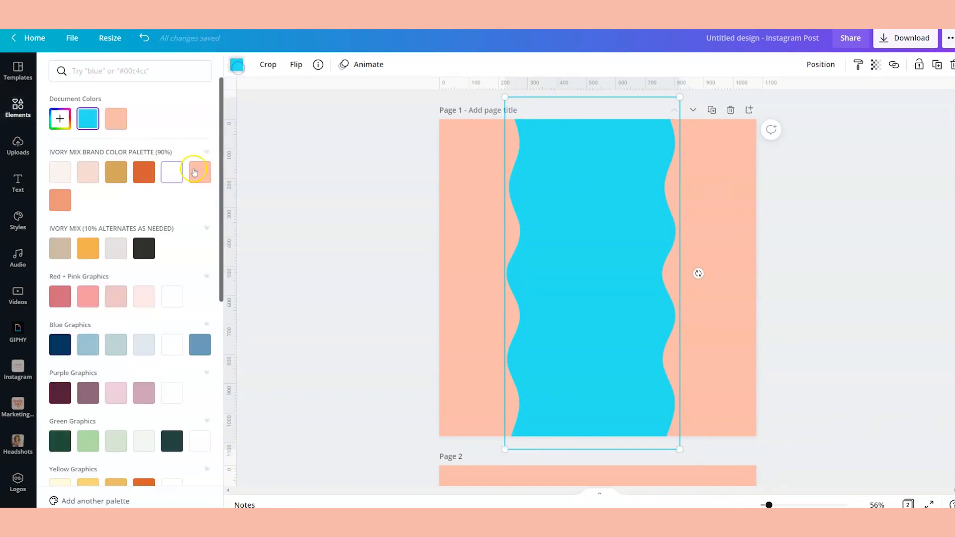
click(194, 171)
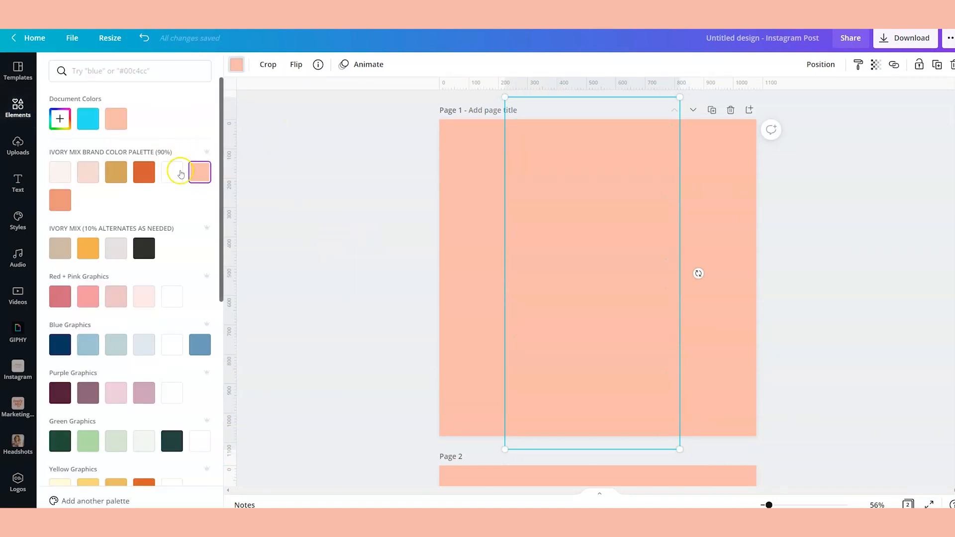
click(86, 175)
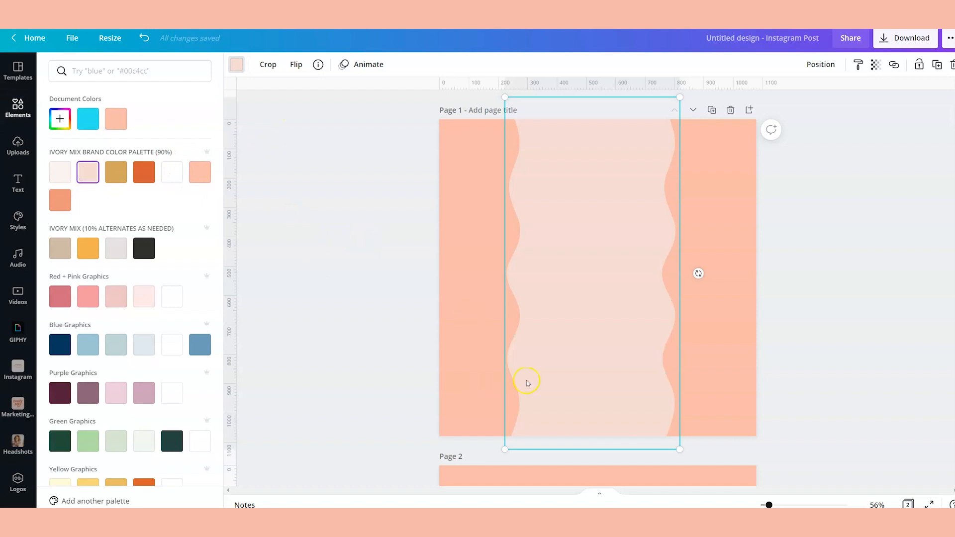
- Enlarge the wavy shape past page 1's left edge so only its right wavy edge stays on the page
mouse_move(502, 446)
mouse_down()
mouse_move(412, 492)
mouse_move(213, 493)
mouse_up()
click(382, 280)
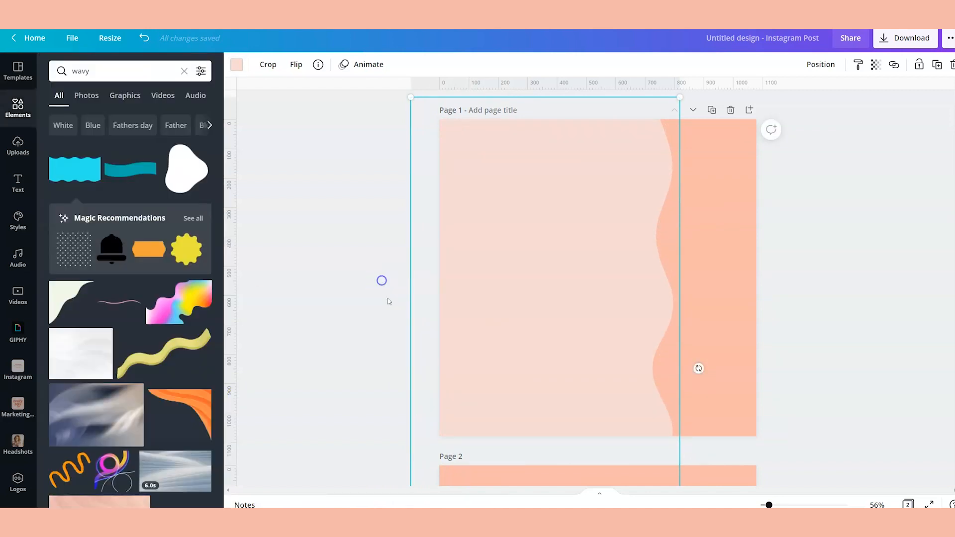
click(810, 284)
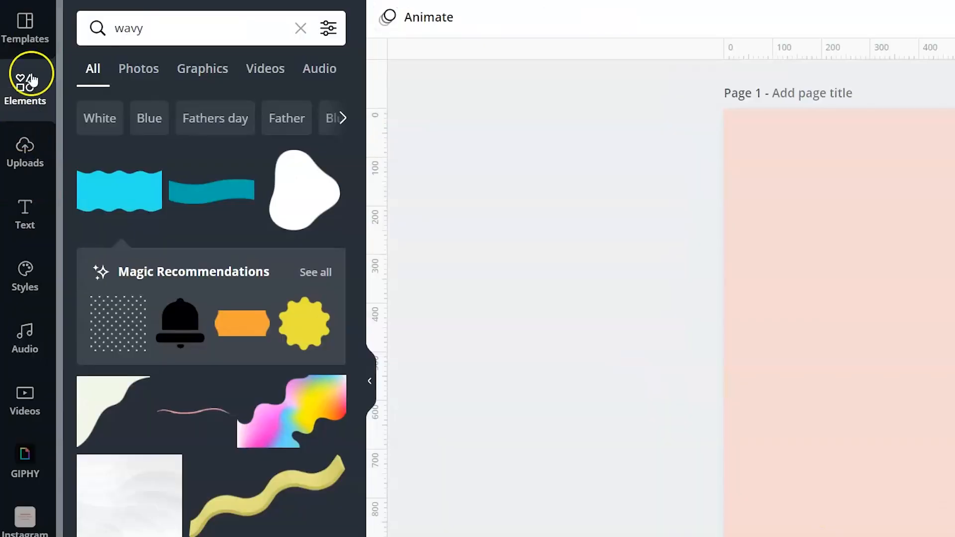
- Clear the element search, add a single-image grid to page 1 and narrow it to an about 400 px strip along the right edge
click(301, 28)
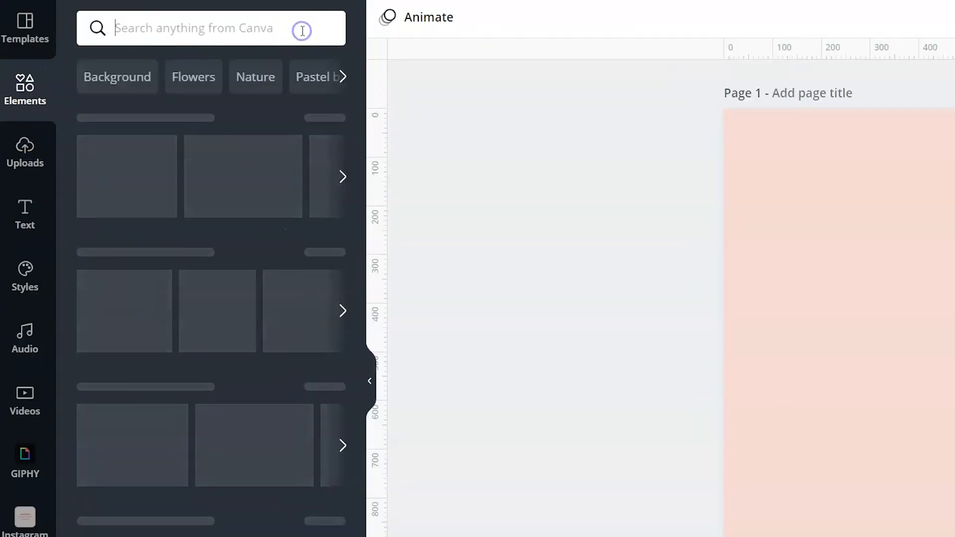
scroll(196, 419, down, 10)
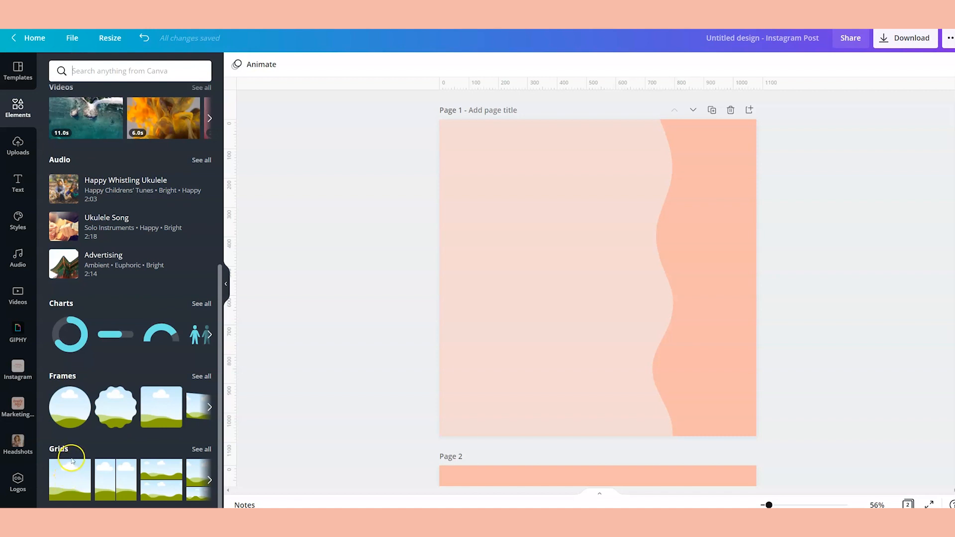
click(74, 475)
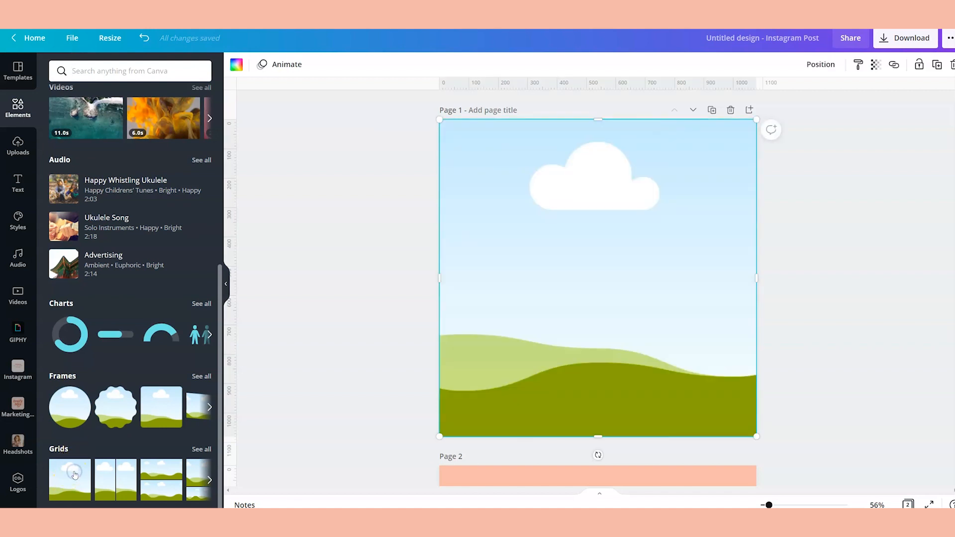
drag(438, 119, 639, 119)
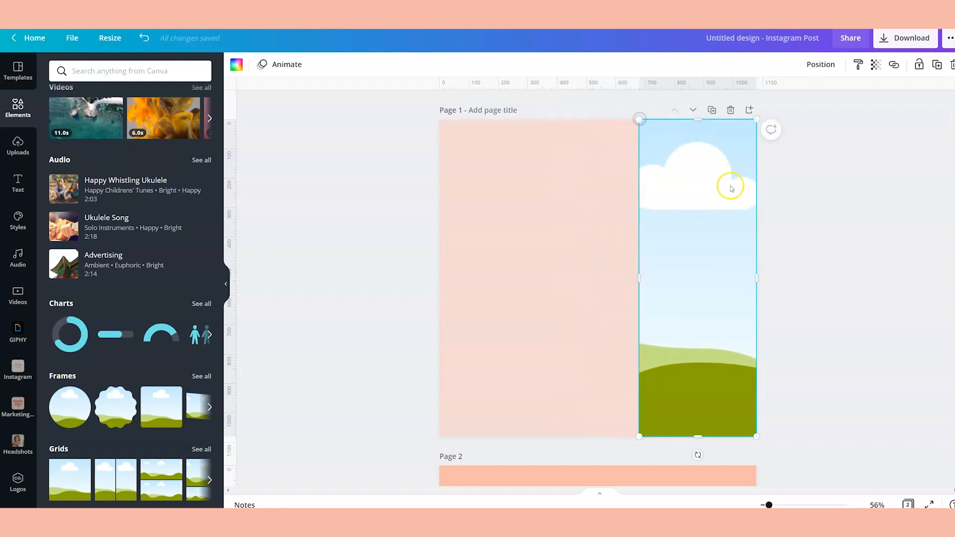
- Send the image grid to the back, behind the wavy shape
right_click(738, 142)
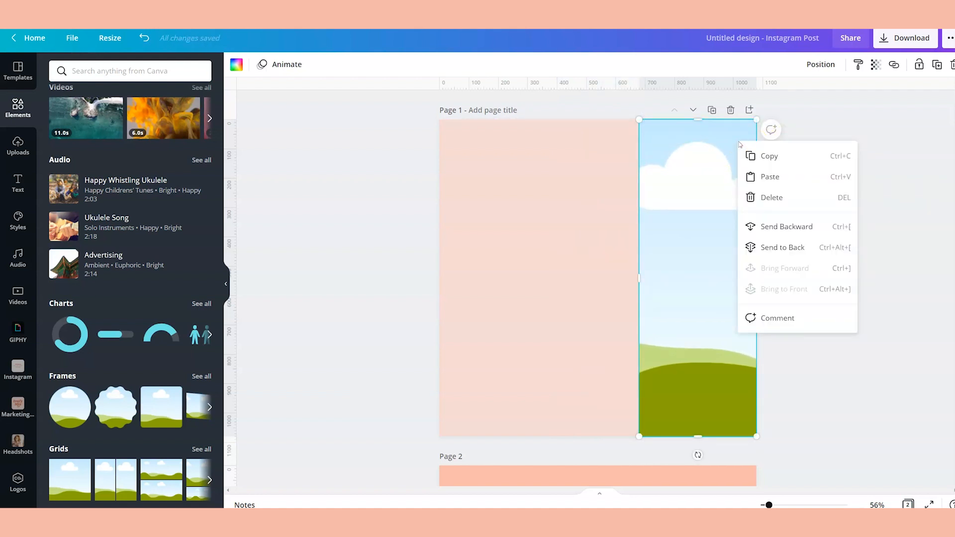
click(767, 251)
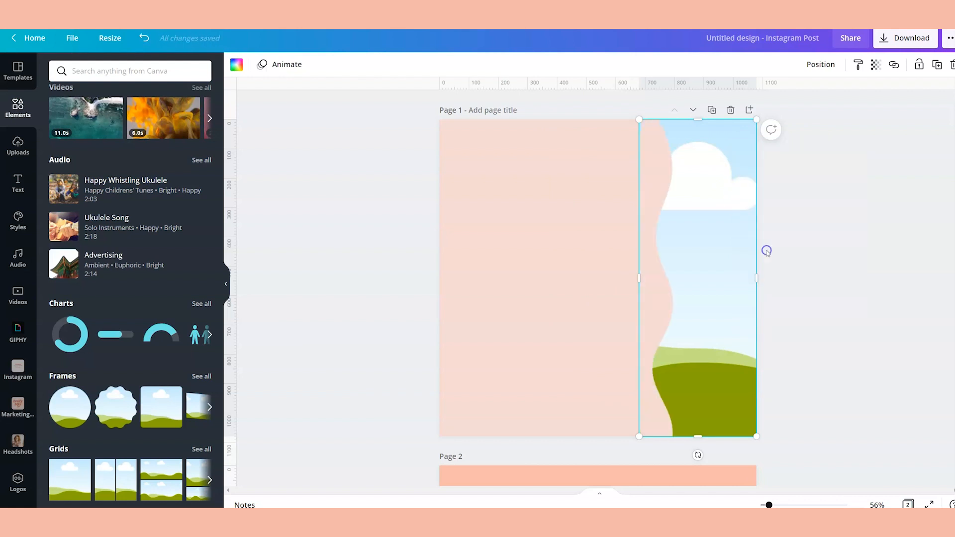
click(819, 211)
- Recolour the wavy shape with the peach brand colour matching the page background
click(579, 205)
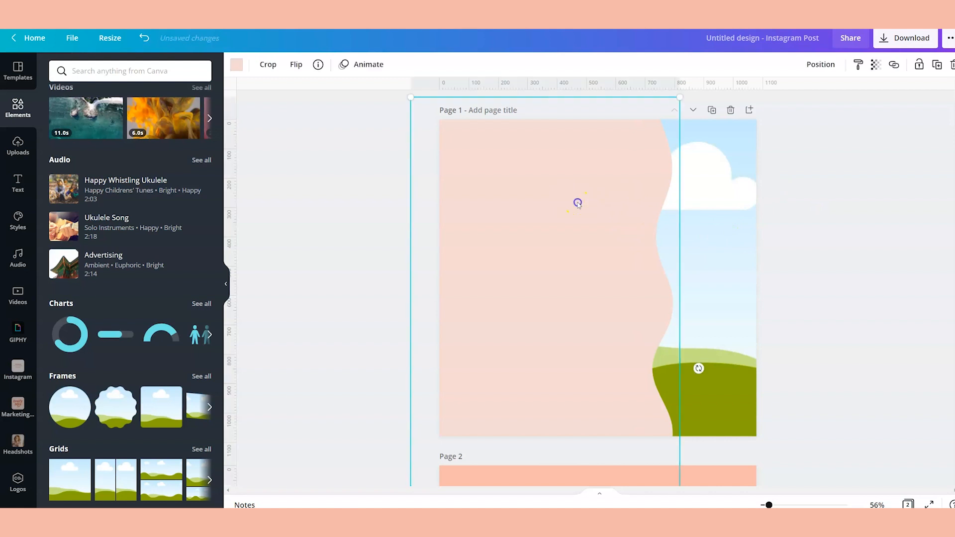
click(237, 65)
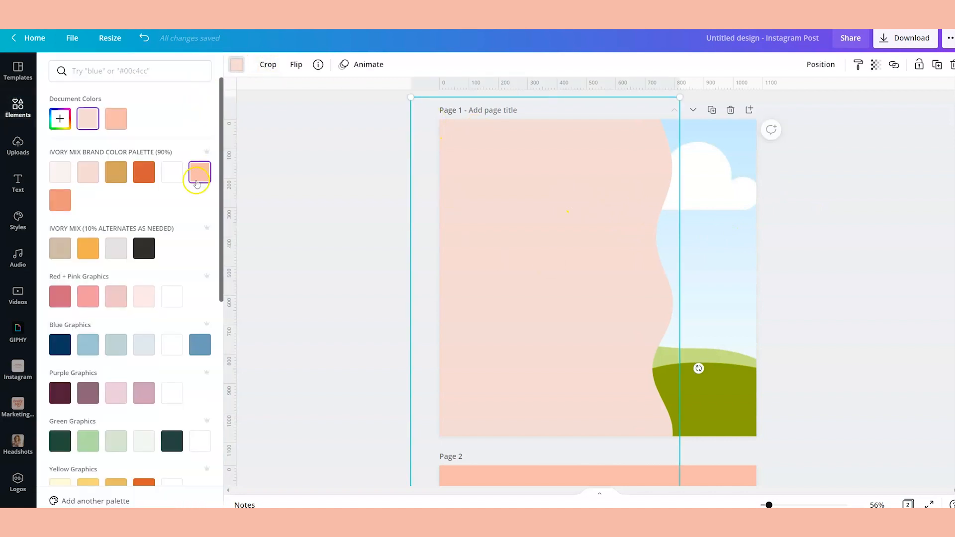
click(199, 172)
click(396, 190)
click(361, 217)
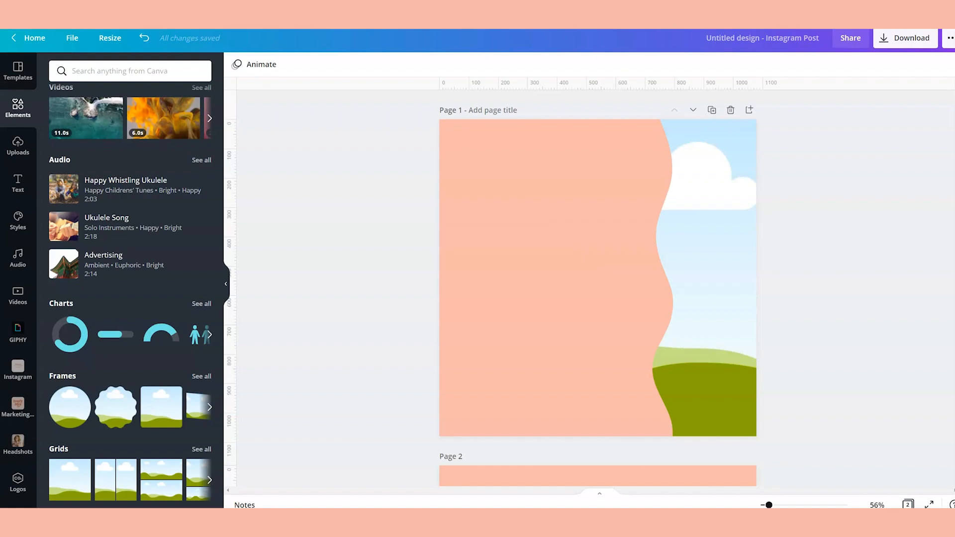
- Fill page 1's image grid with the uploaded photo of hands holding a phone against a black outfit
click(18, 146)
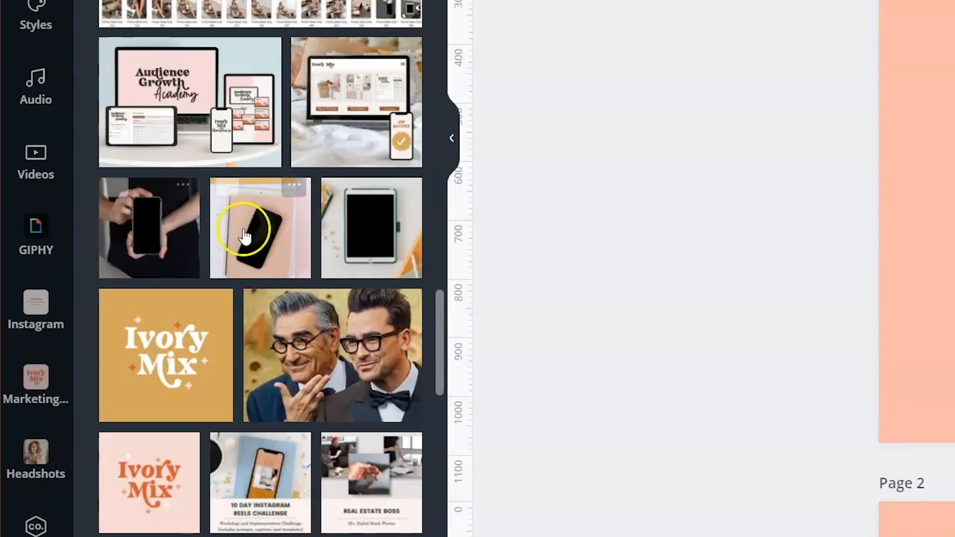
click(236, 259)
click(257, 247)
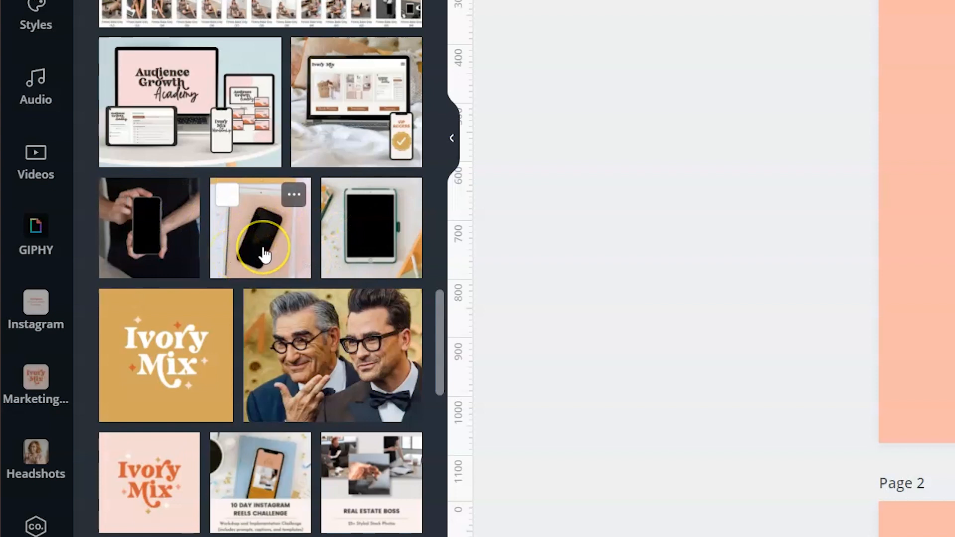
click(257, 246)
drag(149, 236, 954, 65)
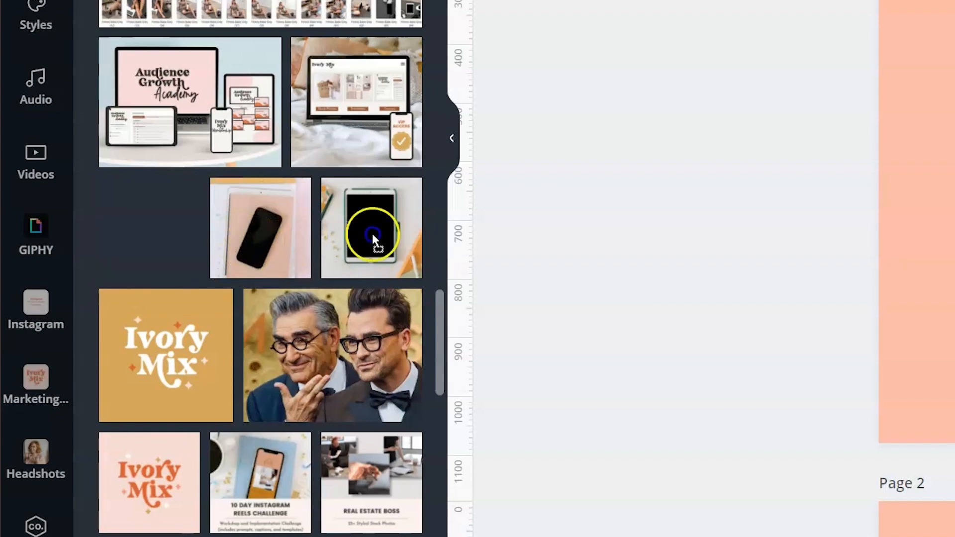
drag(641, 246, 687, 139)
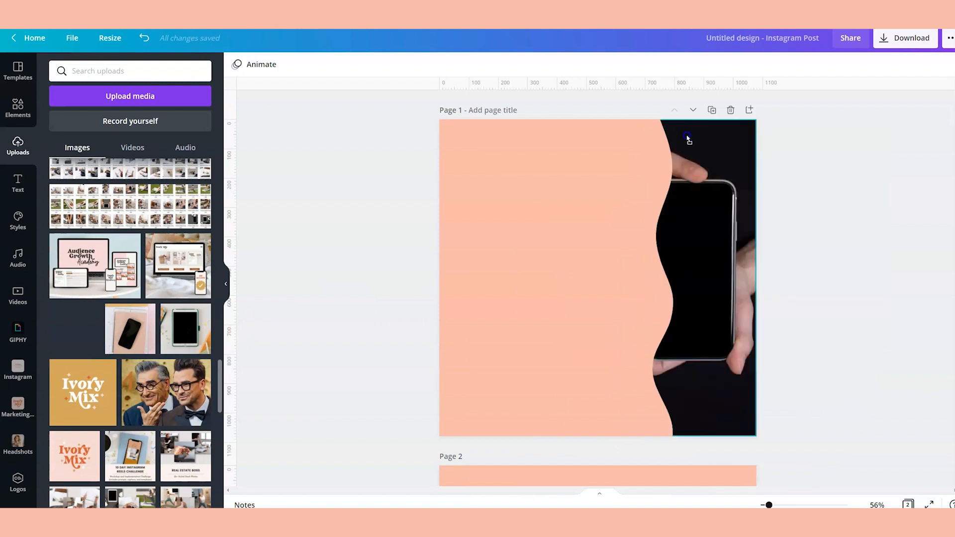
- Reposition the photo inside page 1's image grid so the page's right edge cuts the phone roughly in half
double_click(691, 136)
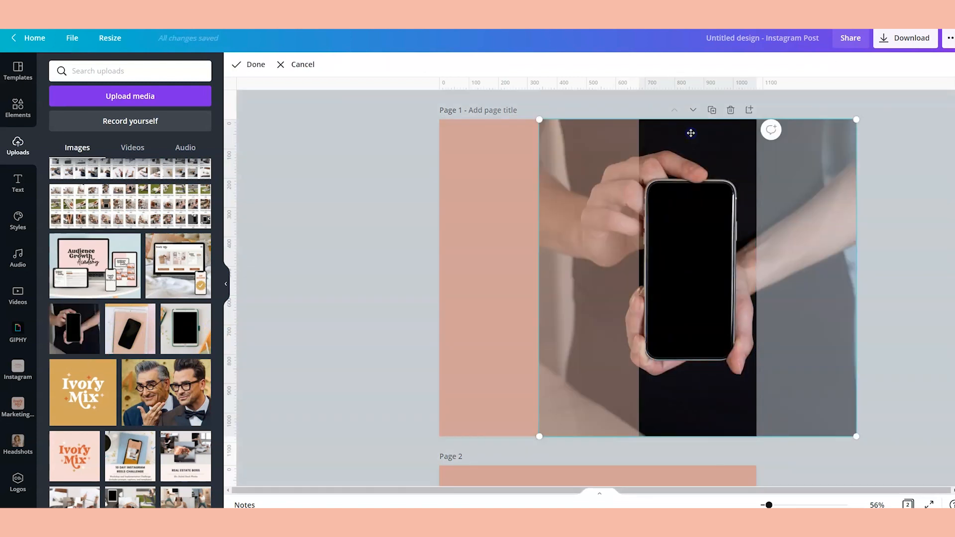
drag(692, 167, 760, 161)
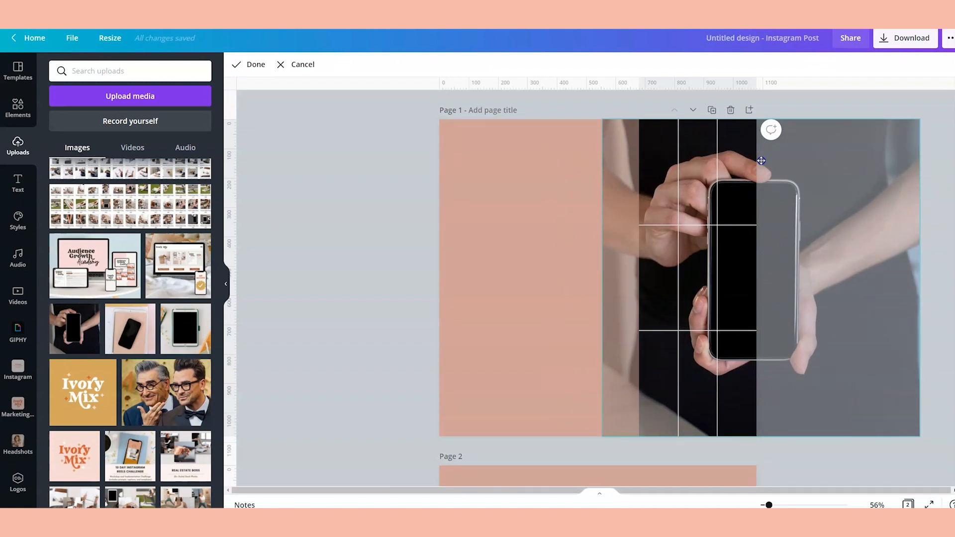
click(621, 99)
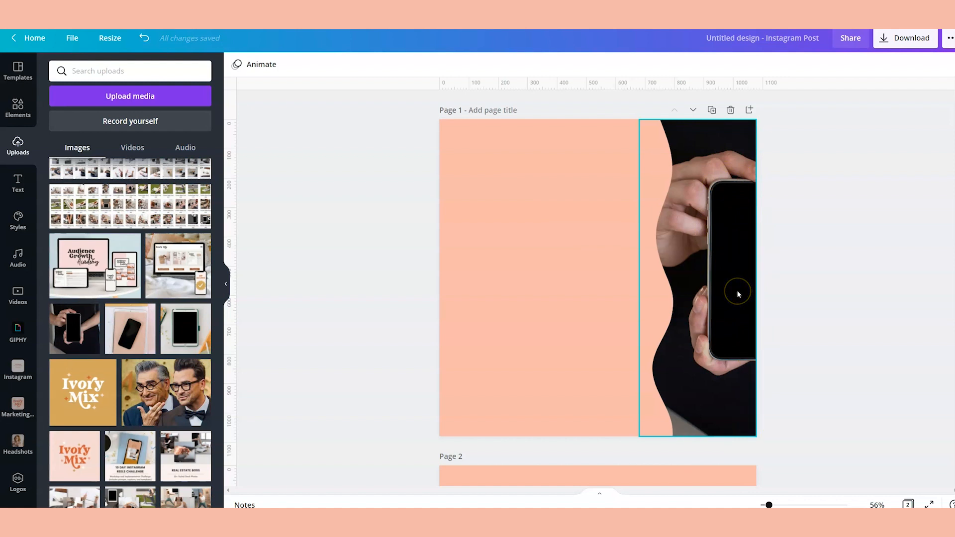
- Copy page 1's photo grid onto page 2 and move it flush against that page's left edge
click(759, 250)
scroll(719, 294, down, 1)
scroll(465, 449, down, 3)
scroll(466, 449, down, 1)
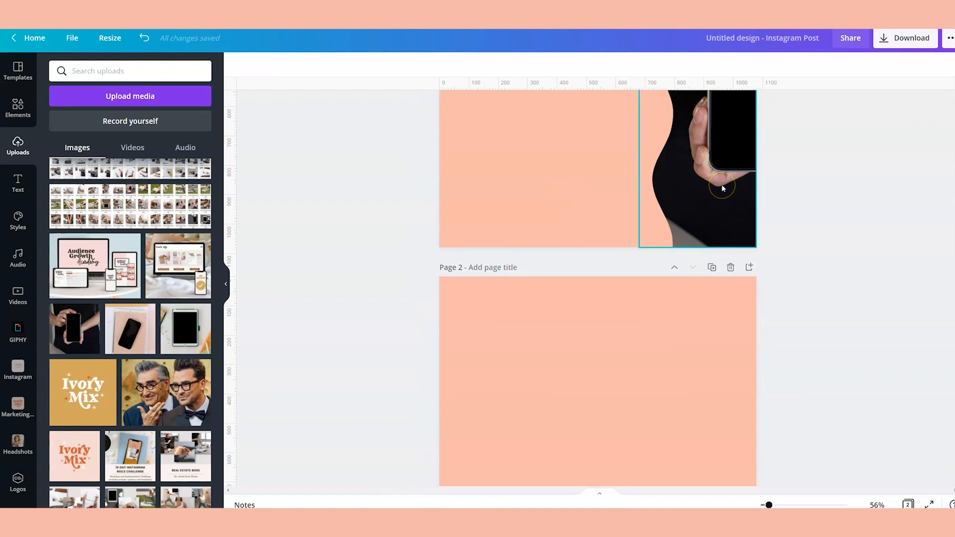
scroll(463, 375, down, 3)
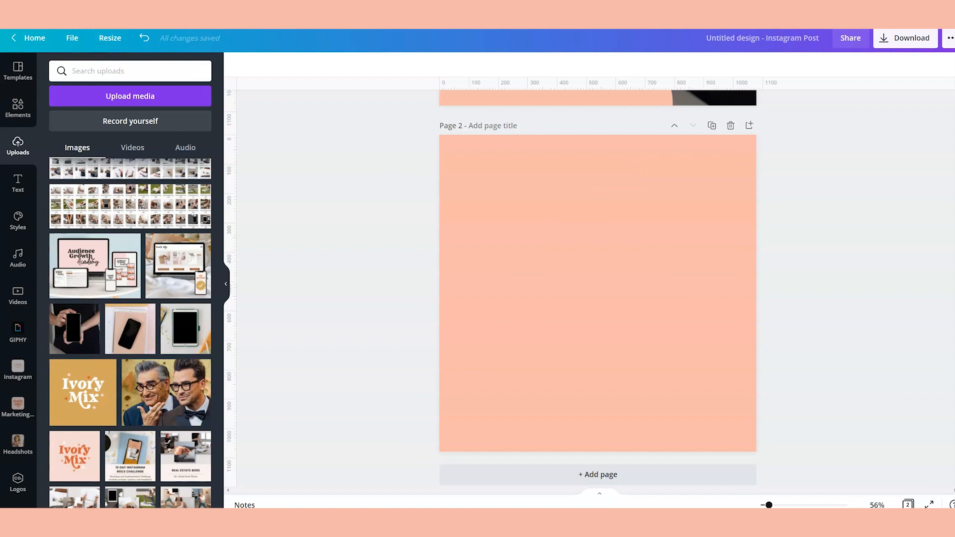
scroll(394, 183, up, 6)
click(726, 141)
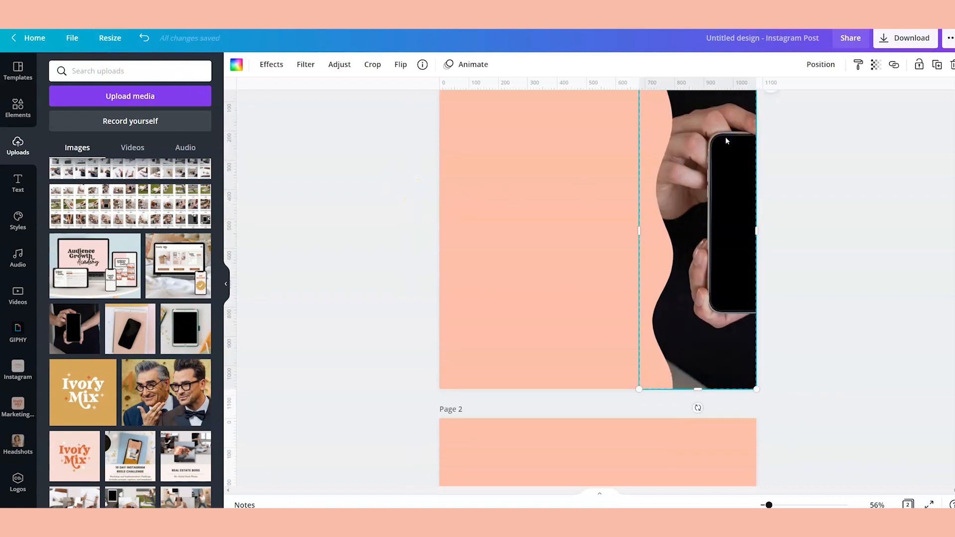
right_click(725, 141)
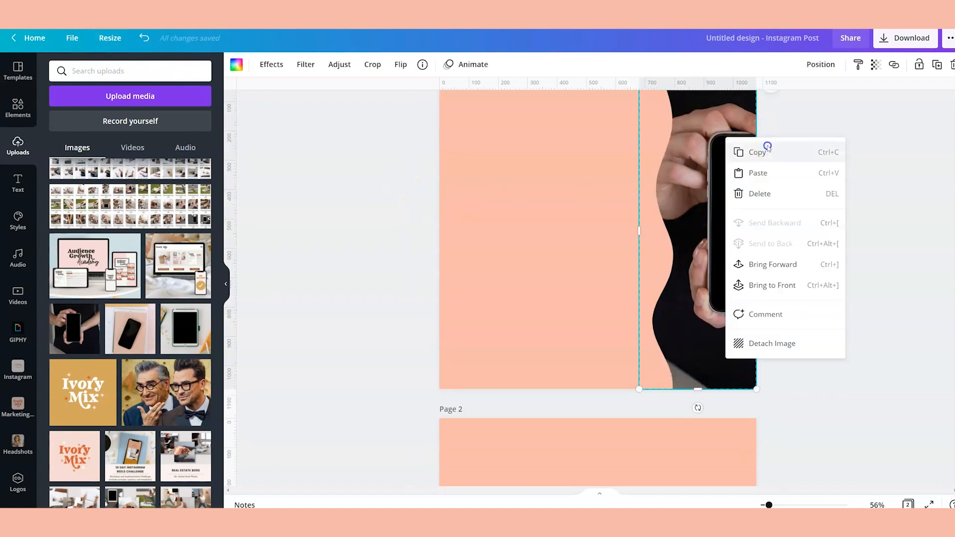
scroll(554, 273, down, 5)
right_click(511, 233)
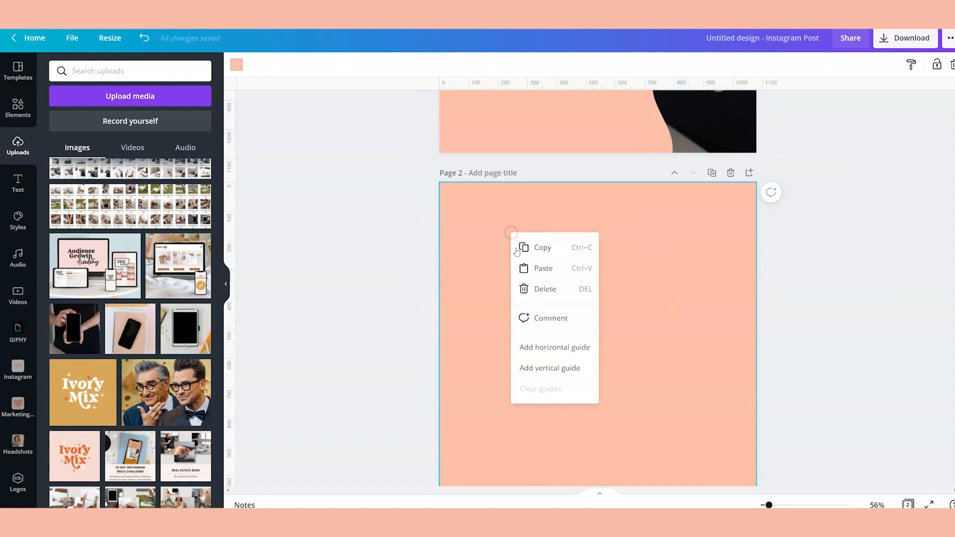
click(532, 269)
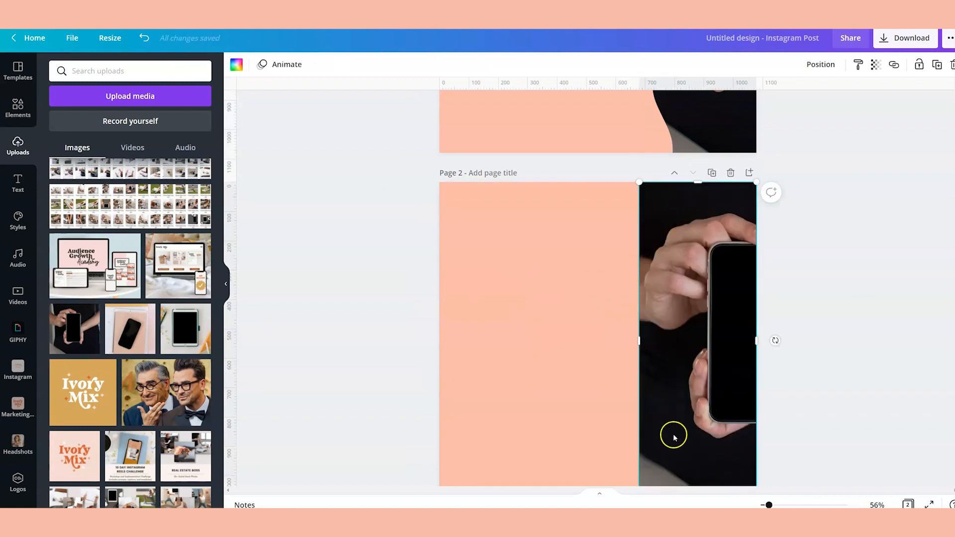
drag(697, 312, 496, 312)
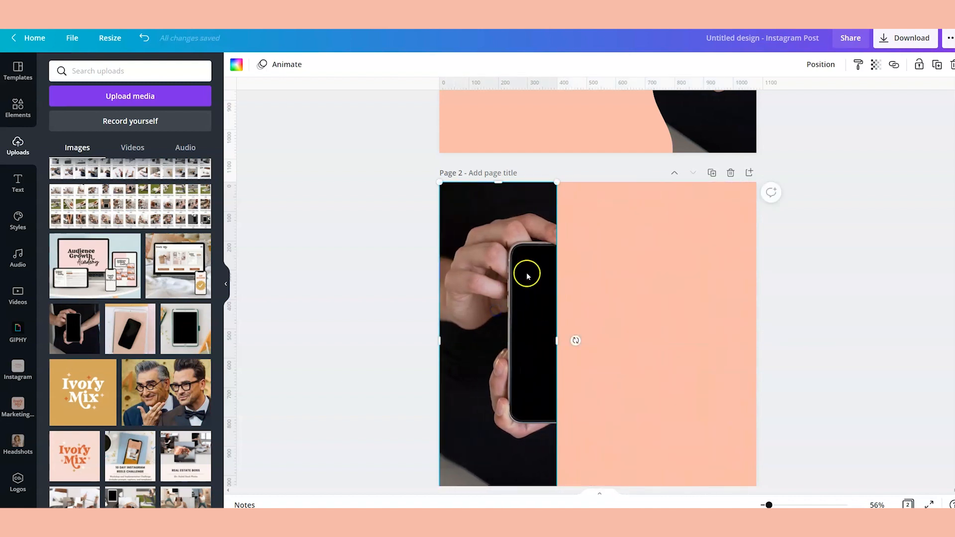
- Reposition the photo inside page 2's grid so the phone's remaining half continues from the page's left edge
double_click(505, 244)
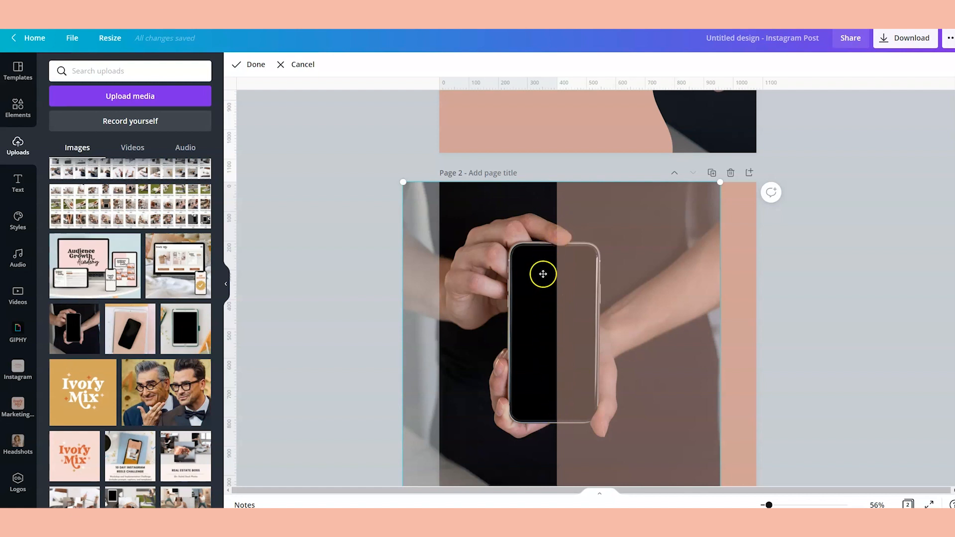
drag(552, 362, 420, 365)
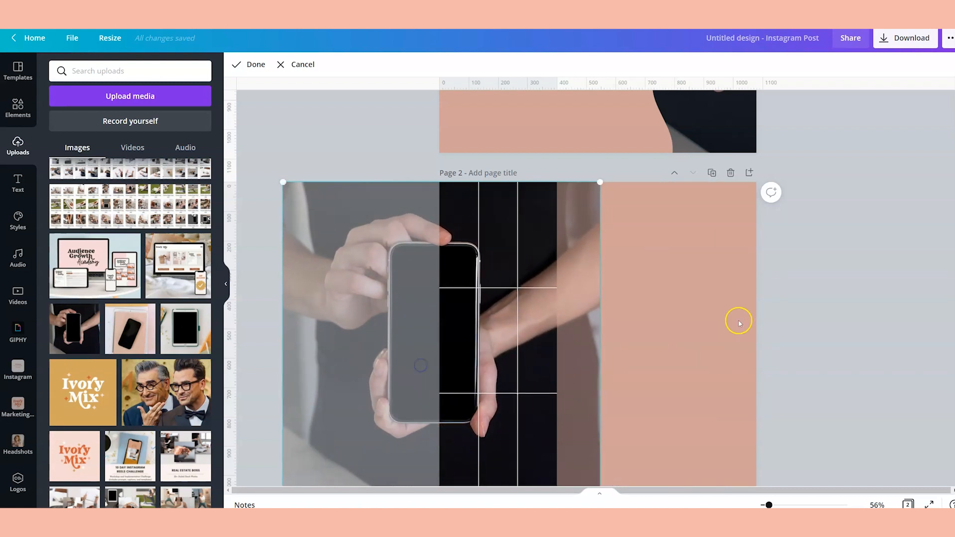
click(784, 308)
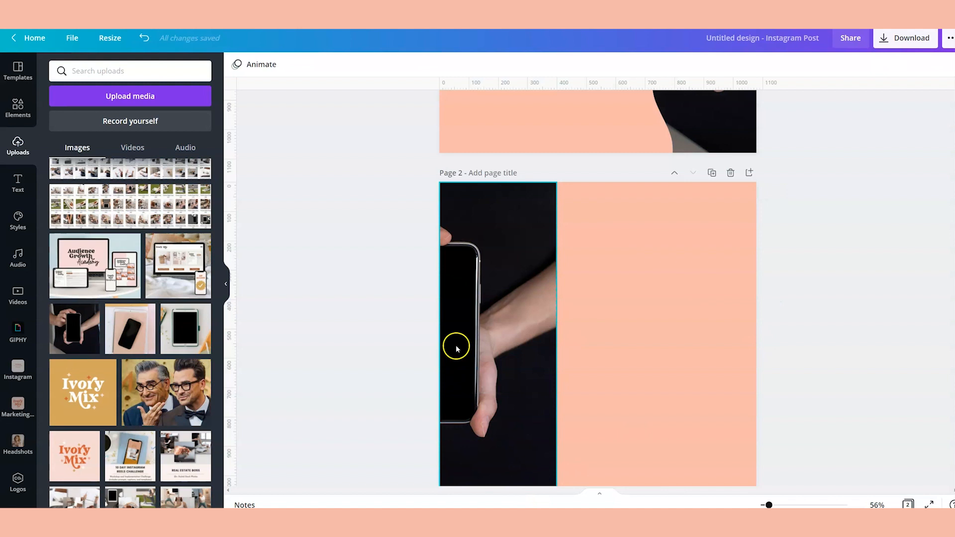
- Check how the phone photo lines up across both pages in the page overview, and reopen page 2
scroll(618, 337, up, 5)
scroll(647, 348, down, 2)
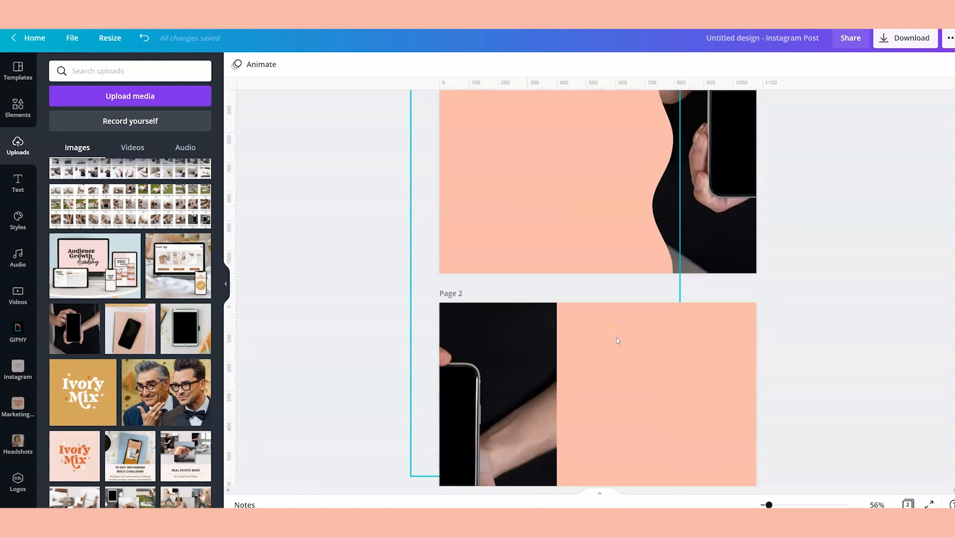
click(840, 468)
click(908, 504)
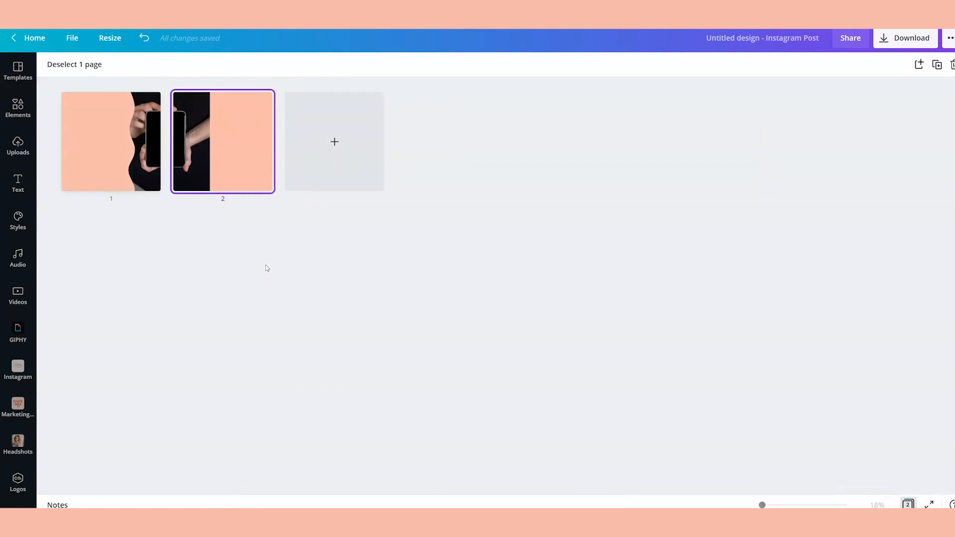
double_click(251, 172)
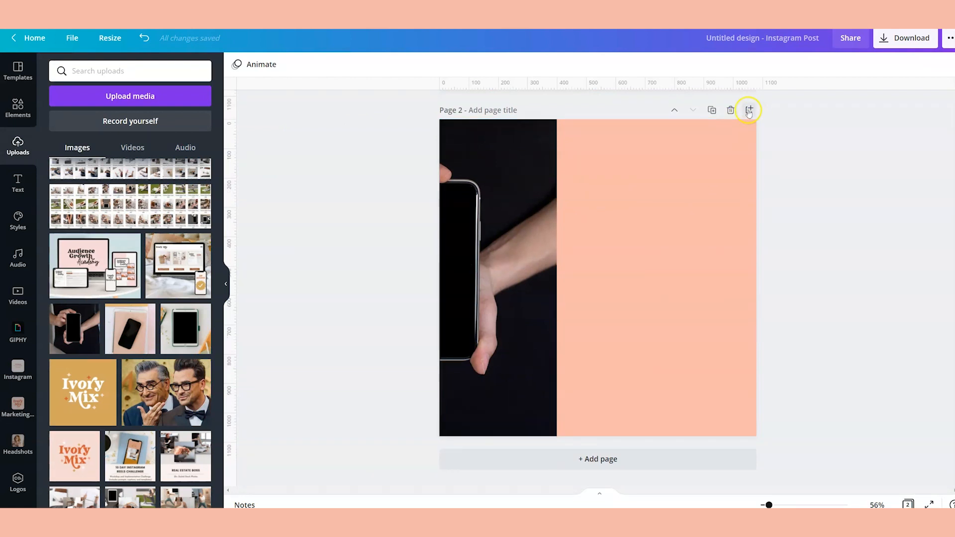
- Add a new peach page after page 2
click(749, 110)
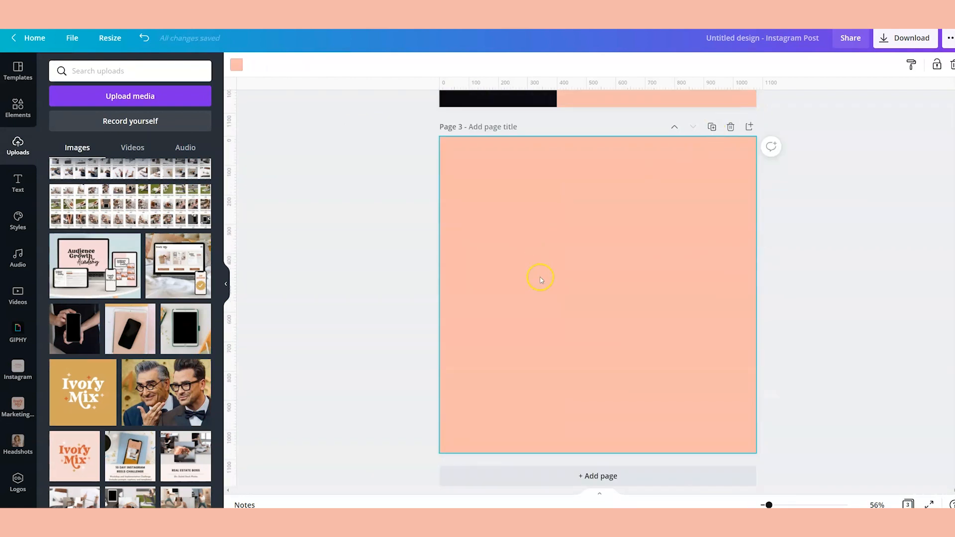
scroll(541, 279, up, 12)
scroll(543, 280, down, 4)
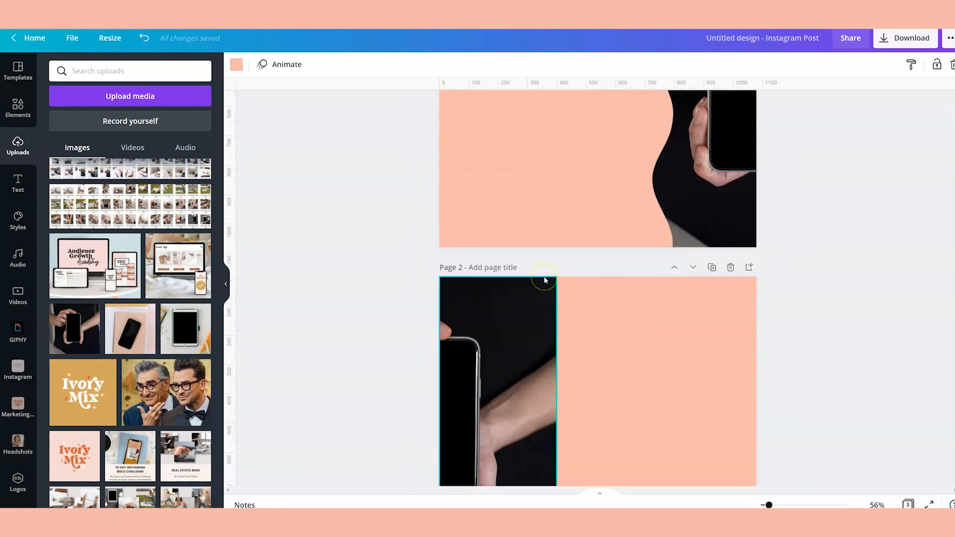
scroll(544, 280, down, 4)
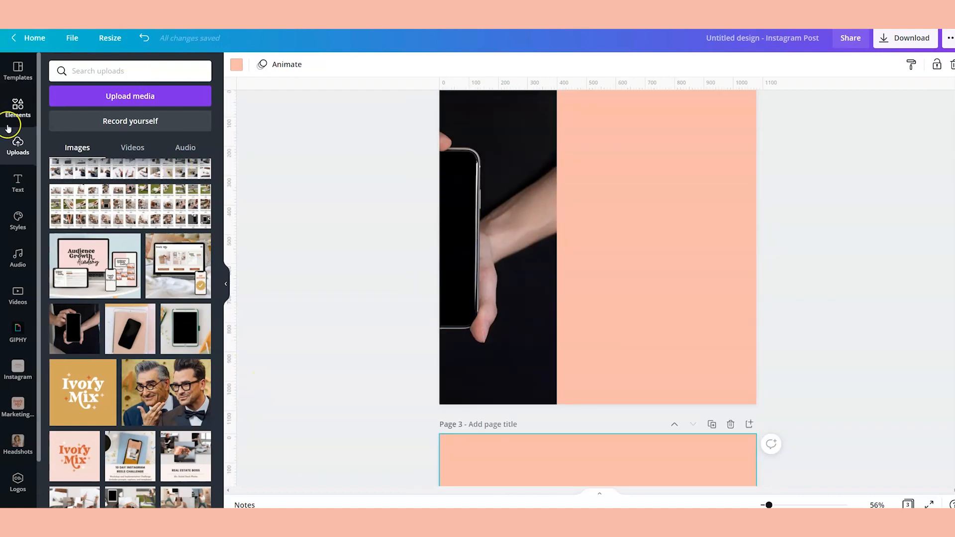
- Search the elements for "emoji", add the heart-eyes emoji to page 2 and place it halfway over the lower right edge
click(22, 112)
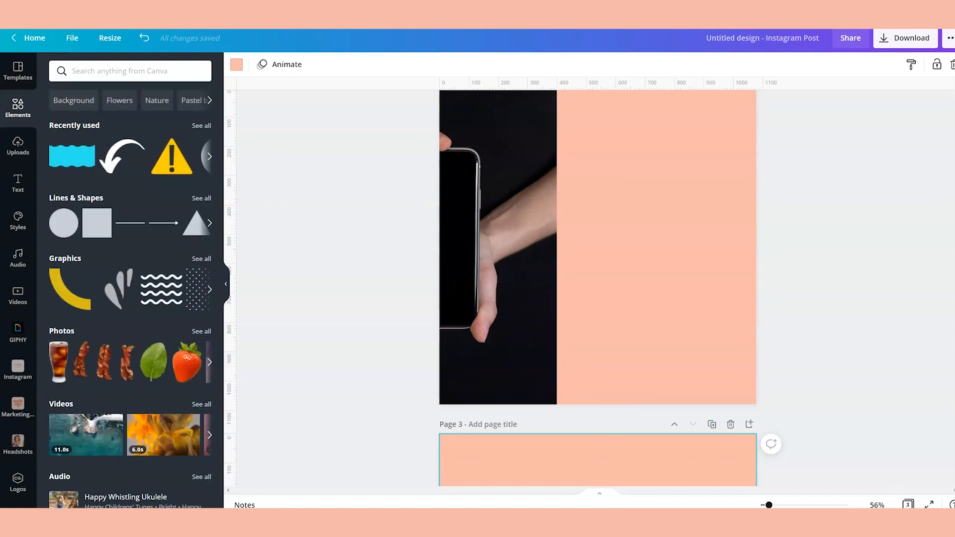
text(emoji)
key(Return)
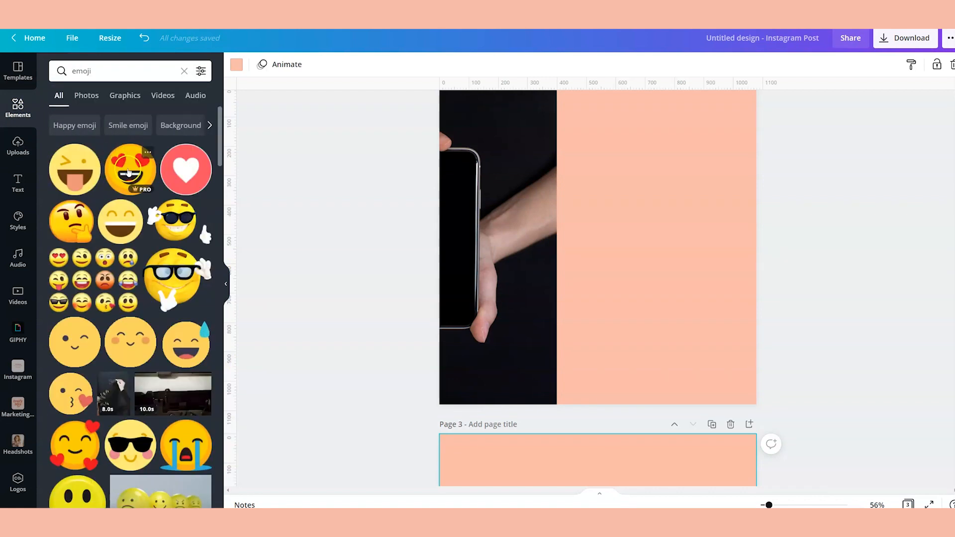
click(128, 172)
drag(607, 251, 758, 325)
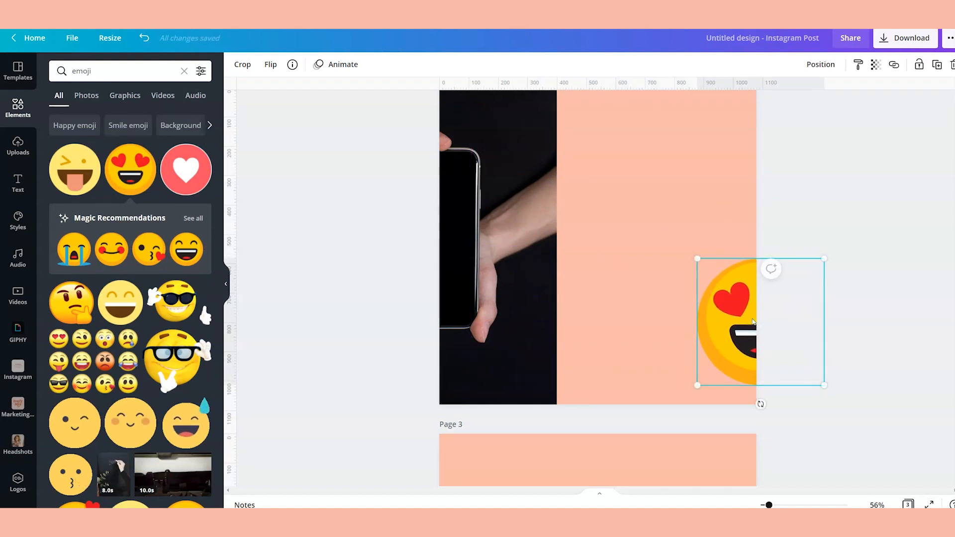
- Copy the heart-eyes emoji from page 2 and paste it onto page 3
right_click(731, 293)
key(Escape)
scroll(700, 266, down, 5)
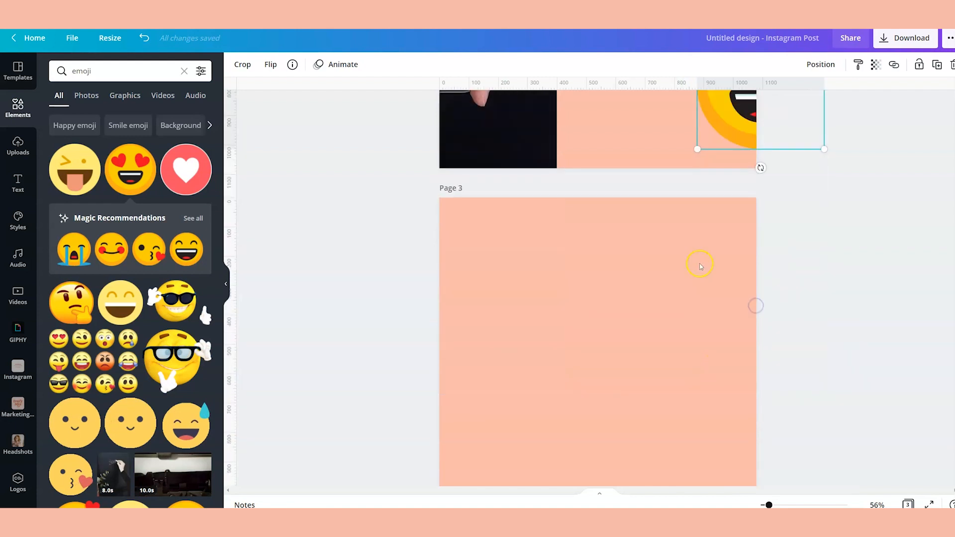
click(701, 266)
right_click(699, 264)
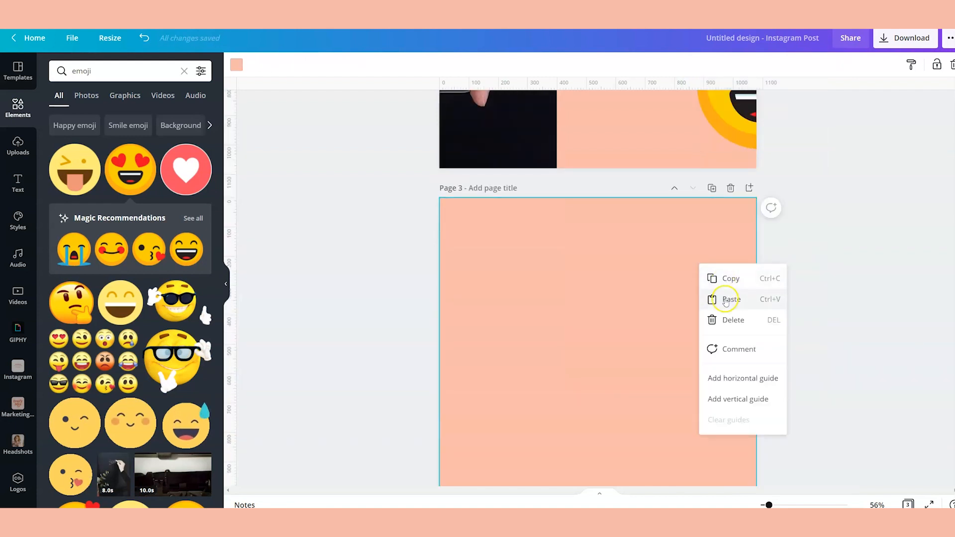
click(725, 300)
scroll(726, 299, down, 3)
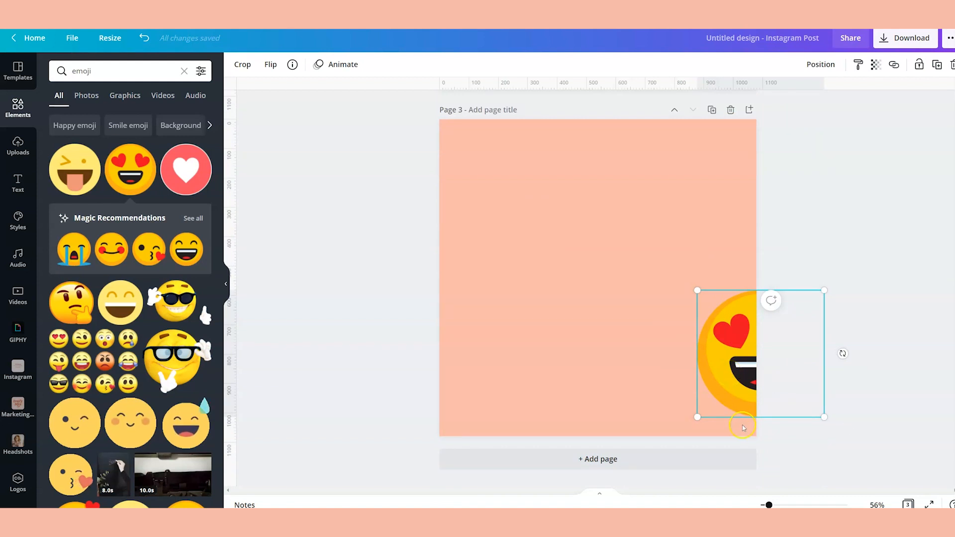
- Try moving page 3's emoji inward from the right edge, and undo the move
drag(748, 390, 725, 375)
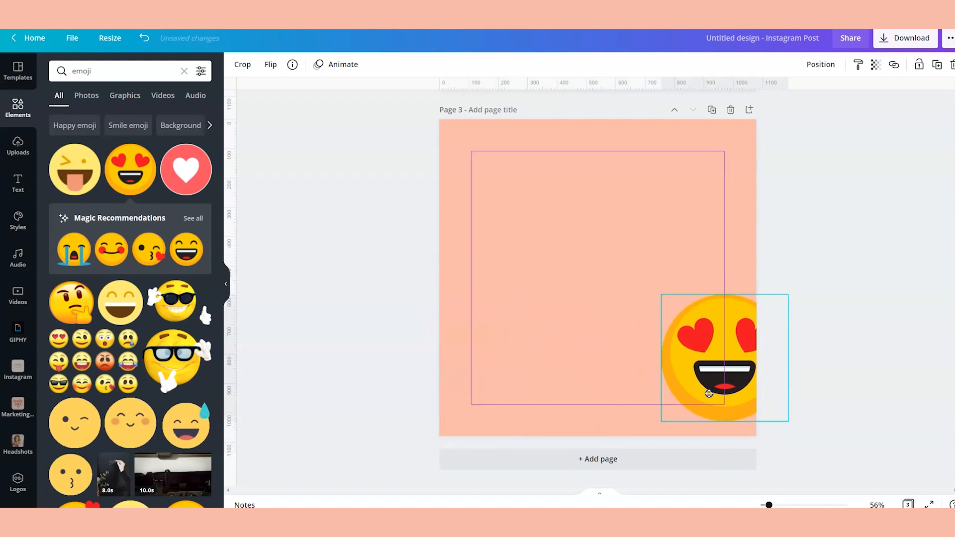
click(139, 39)
click(413, 289)
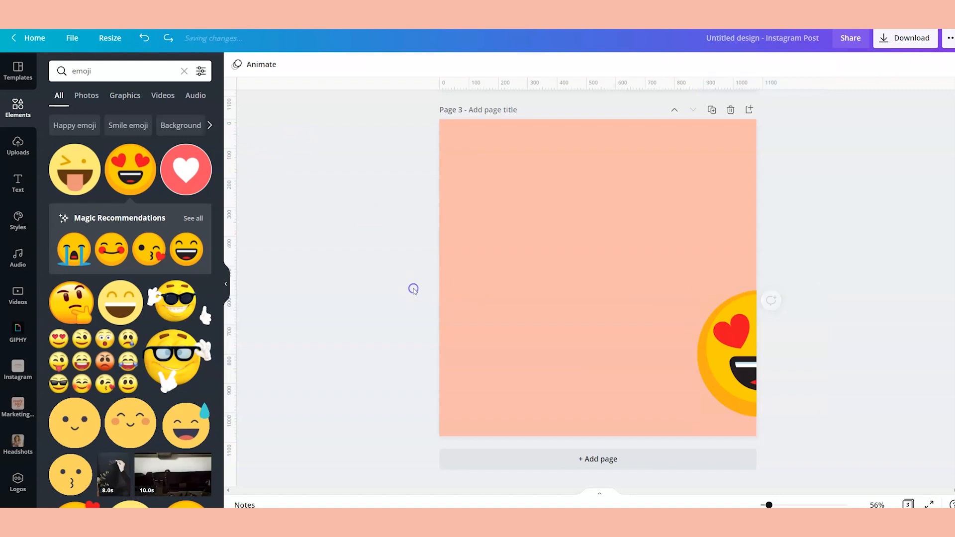
- Hide the rulers, show them again, and check the Show guides option
click(68, 39)
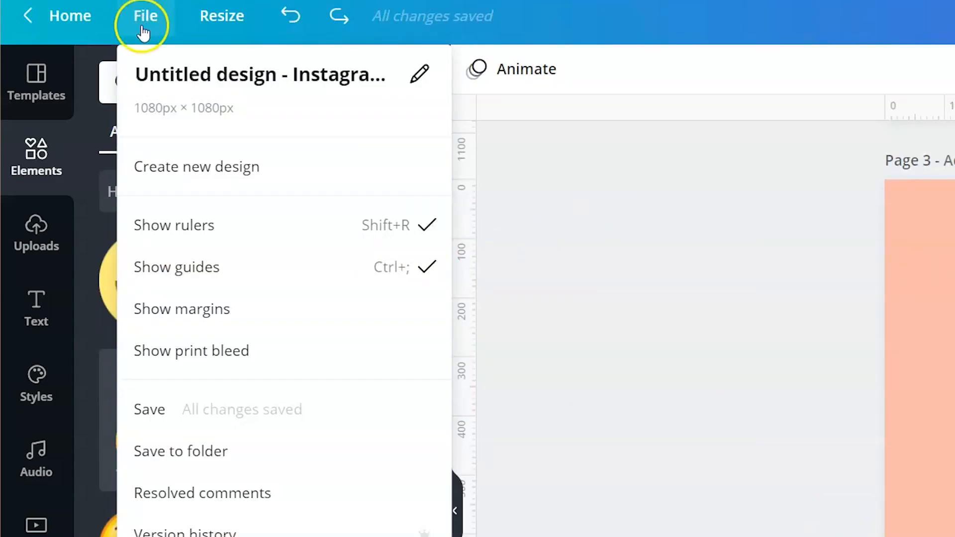
click(433, 227)
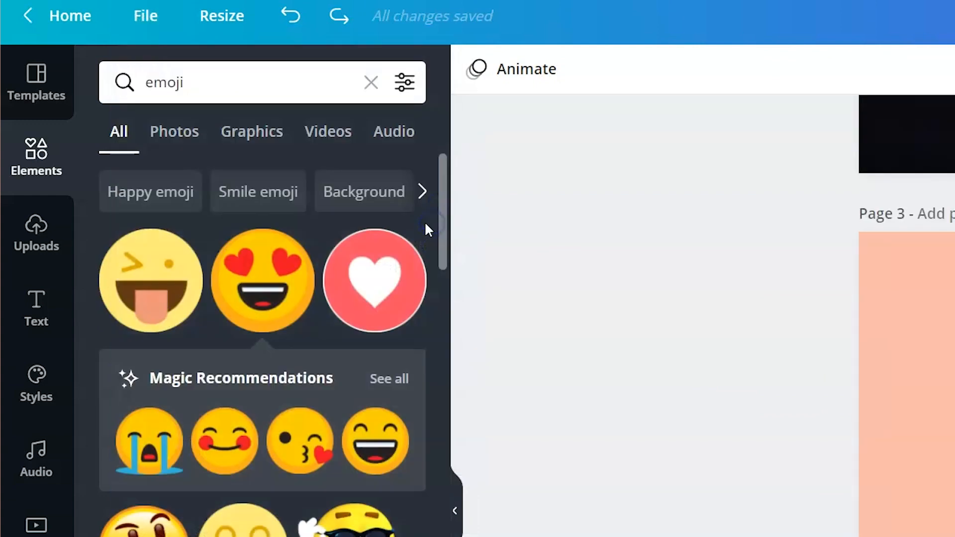
click(134, 15)
click(416, 228)
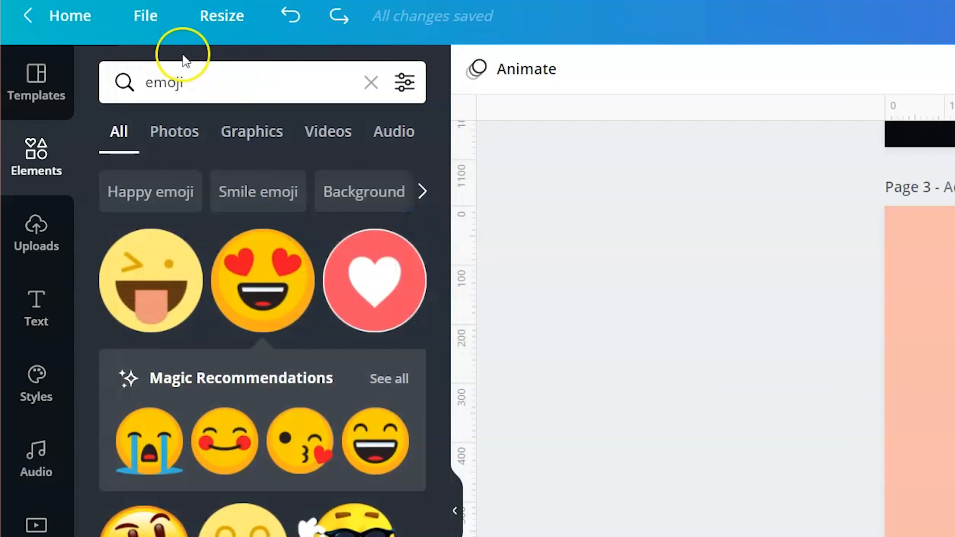
click(155, 22)
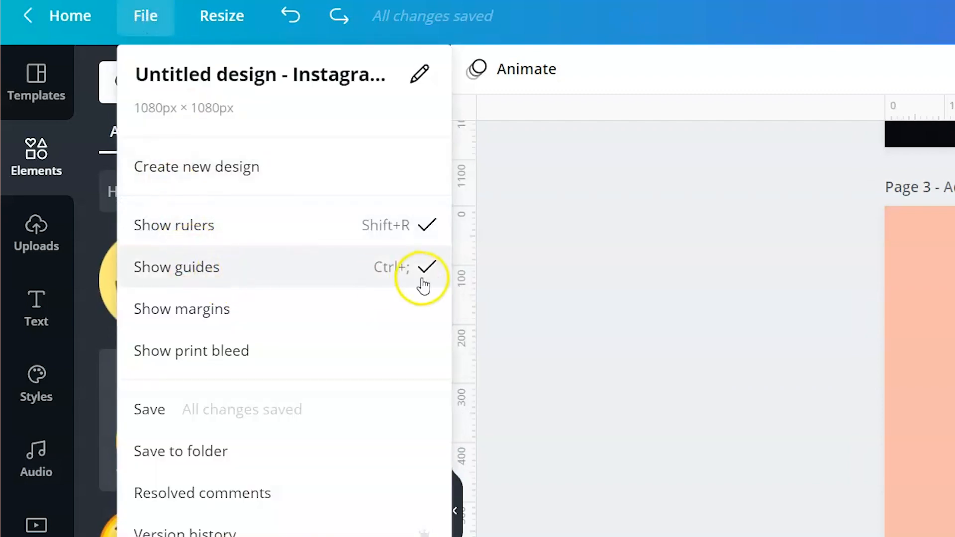
click(677, 264)
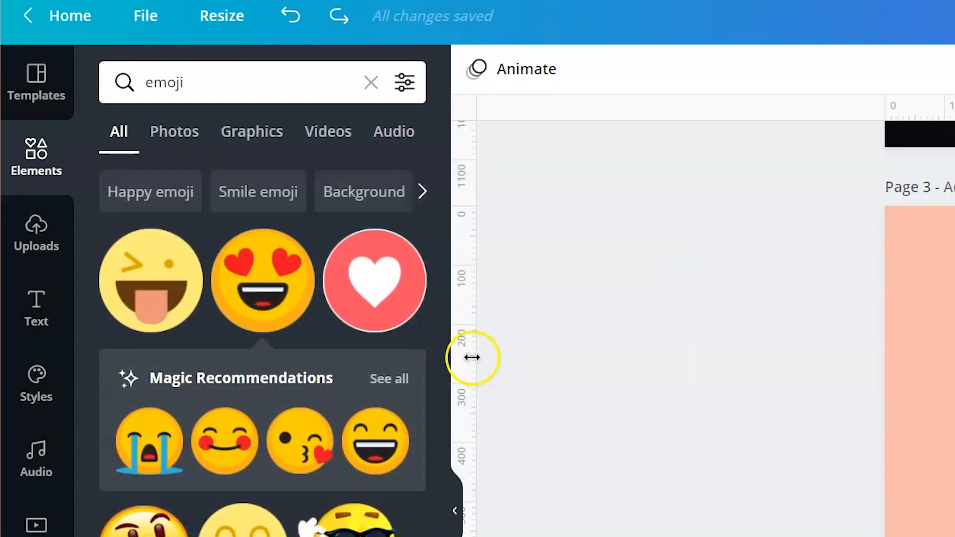
- Pull a horizontal ruler guide to 1014 px on page 3, level with the emoji's lower edge
mouse_move(471, 356)
mouse_down()
mouse_move(490, 356)
mouse_move(472, 363)
mouse_up()
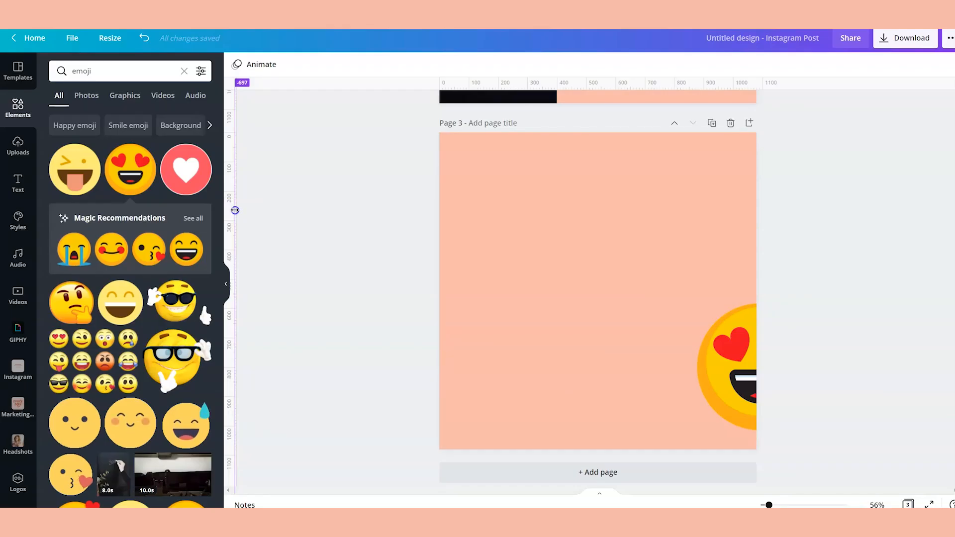
drag(236, 210, 234, 189)
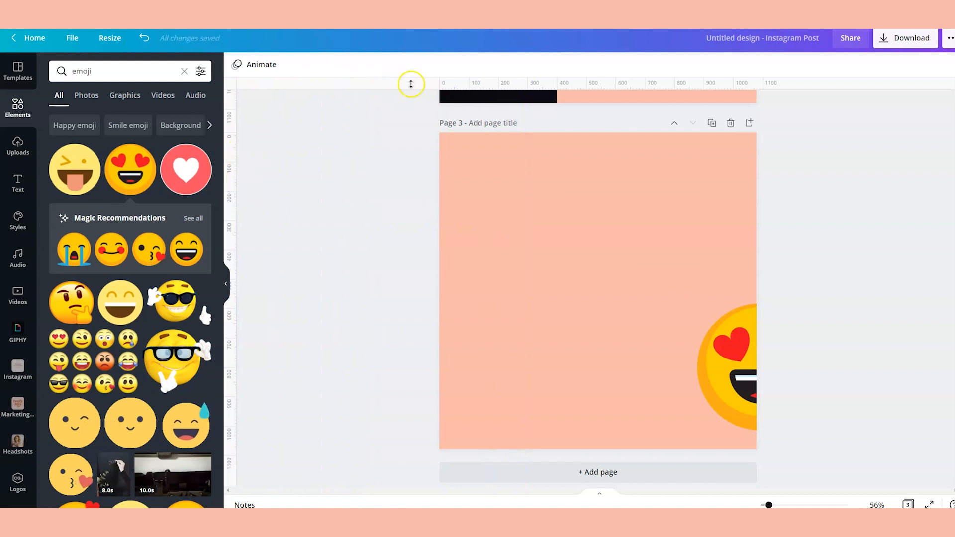
drag(405, 87, 418, 431)
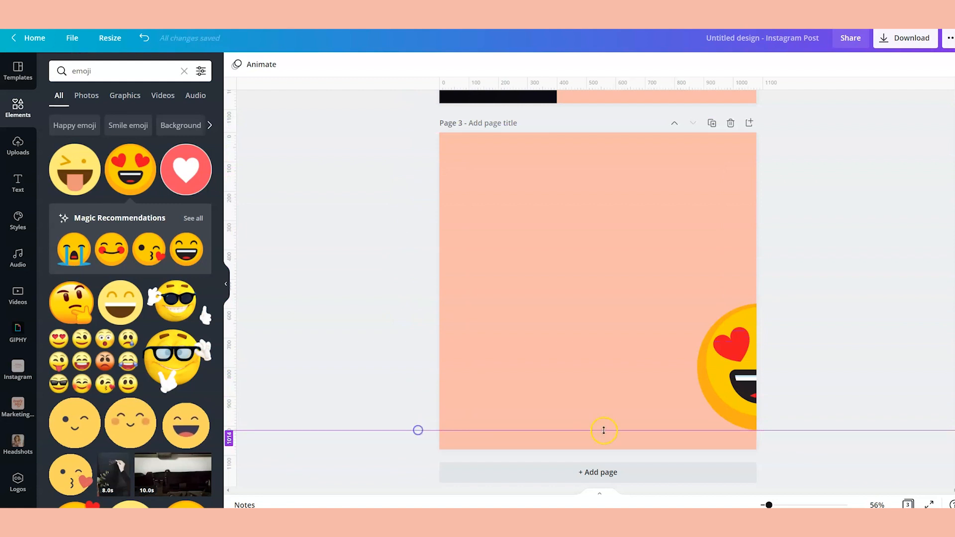
- Move page 3's emoji to the page's left edge so only its right half shows, resting on the 1014 px guide
drag(752, 366, 425, 372)
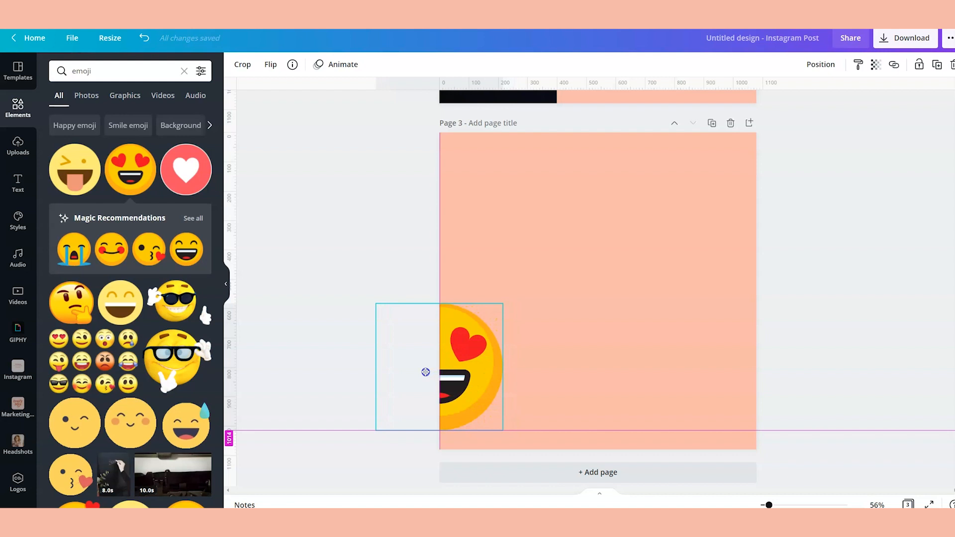
drag(425, 371, 424, 371)
click(799, 332)
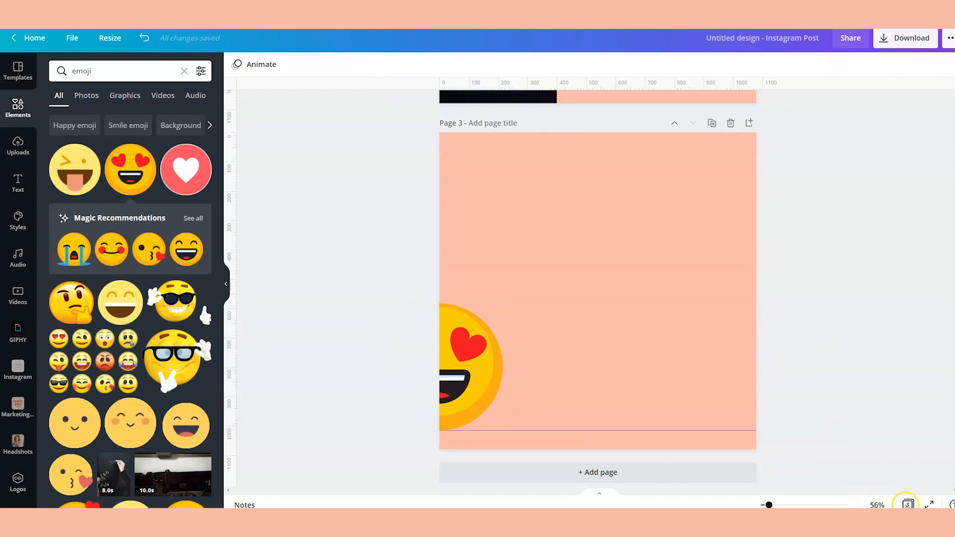
- Review the pages side by side and one by one, checking how the emoji halves line up across pages 2 and 3
click(908, 505)
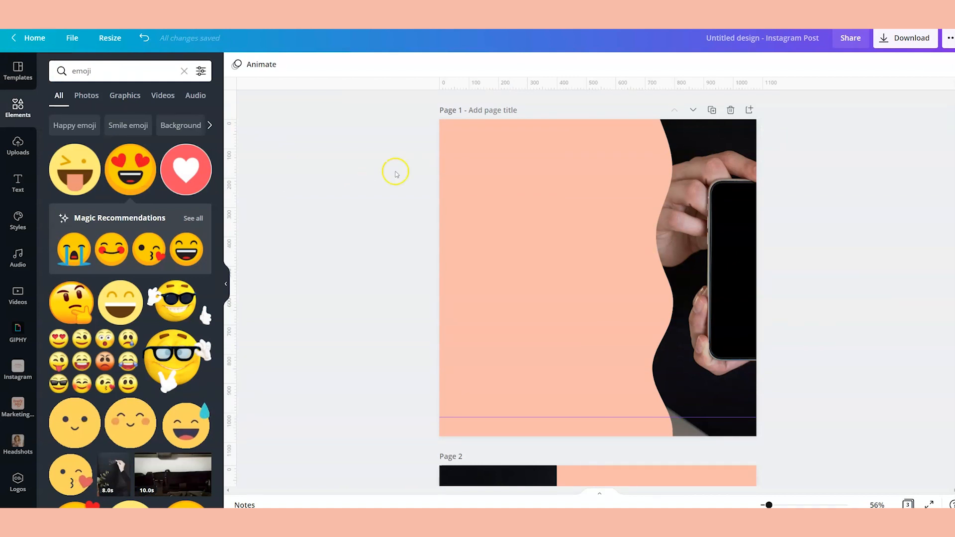
scroll(396, 174, down, 10)
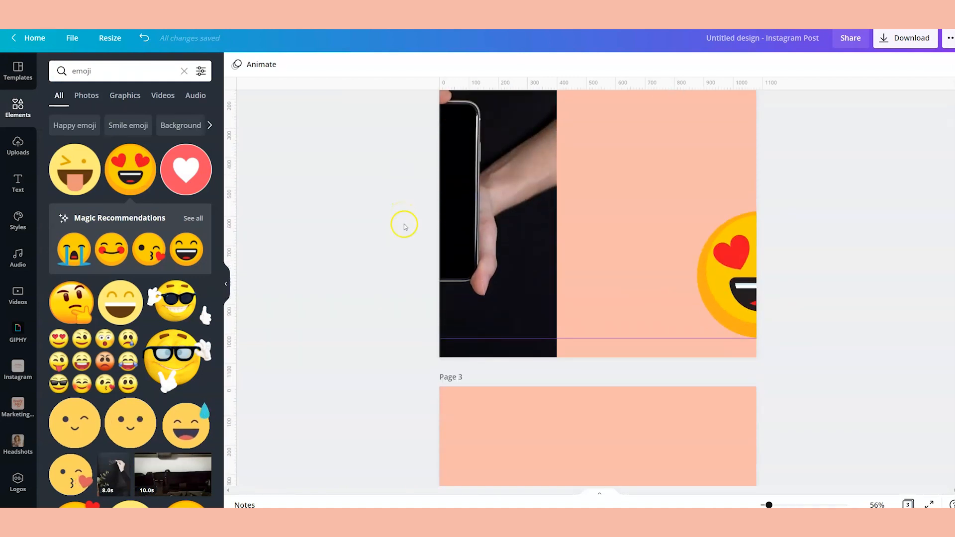
scroll(383, 199, down, 5)
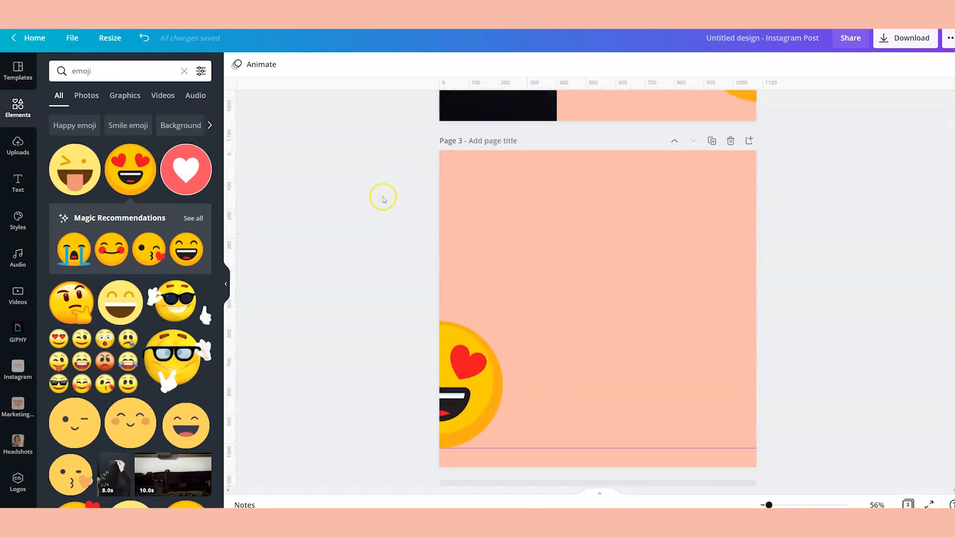
scroll(806, 292, up, 6)
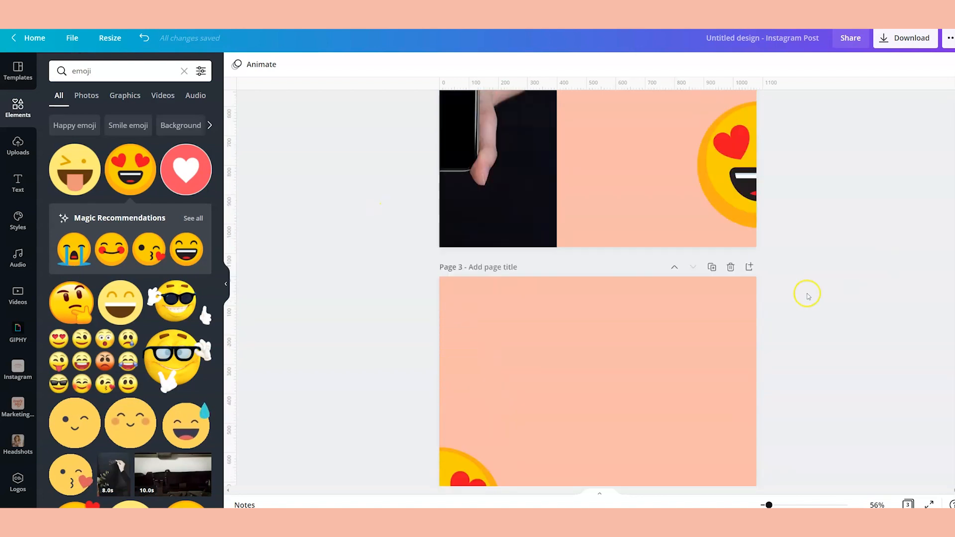
scroll(597, 209, down, 4)
scroll(594, 215, down, 3)
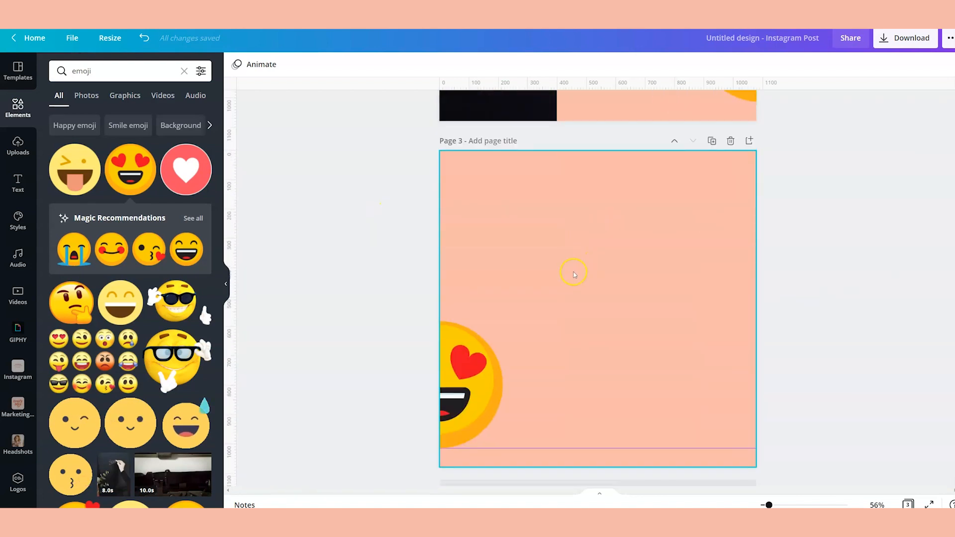
scroll(657, 285, down, 1)
scroll(647, 294, up, 15)
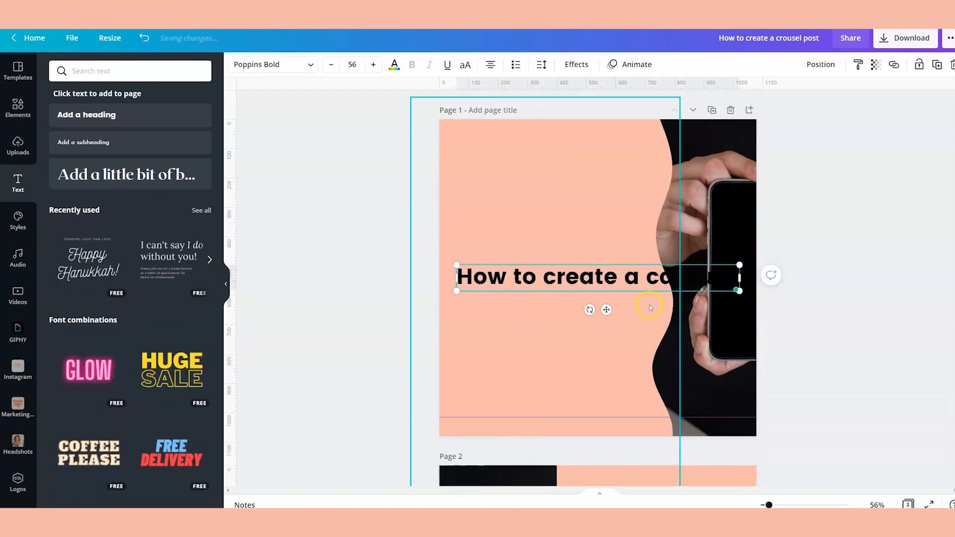
- Complete page 1's heading as "How to create a seamless carousel on Canva" and place it over the peach area
text(rousel on Canva)
drag(637, 289, 500, 292)
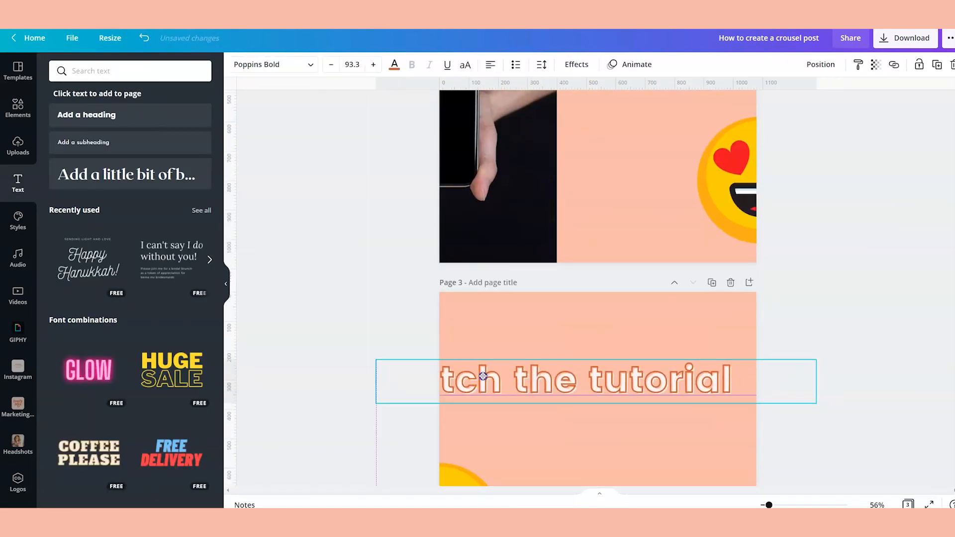
- Shift page 3's "Watch the tutorial" text past the left page edge to continue page 2's text, and check the pages side by side
drag(484, 377, 367, 368)
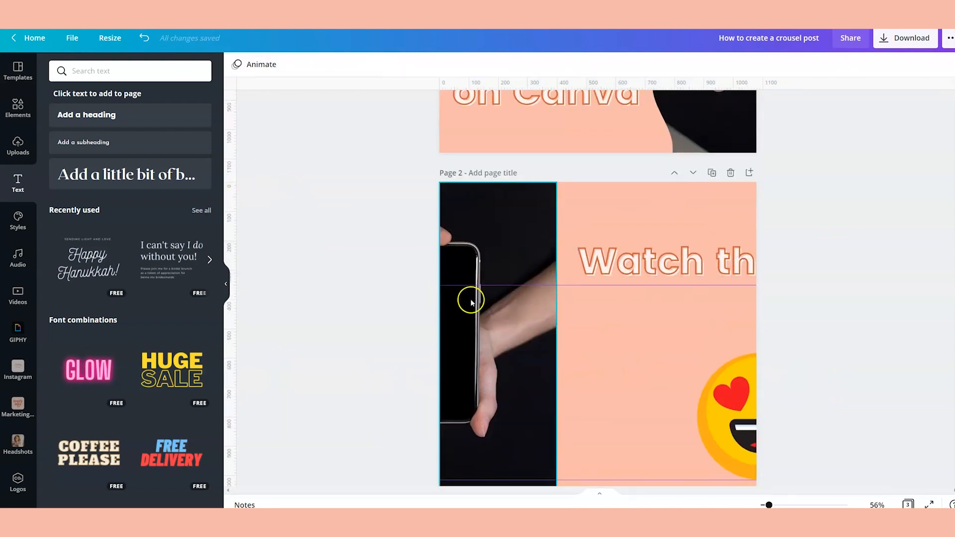
click(907, 504)
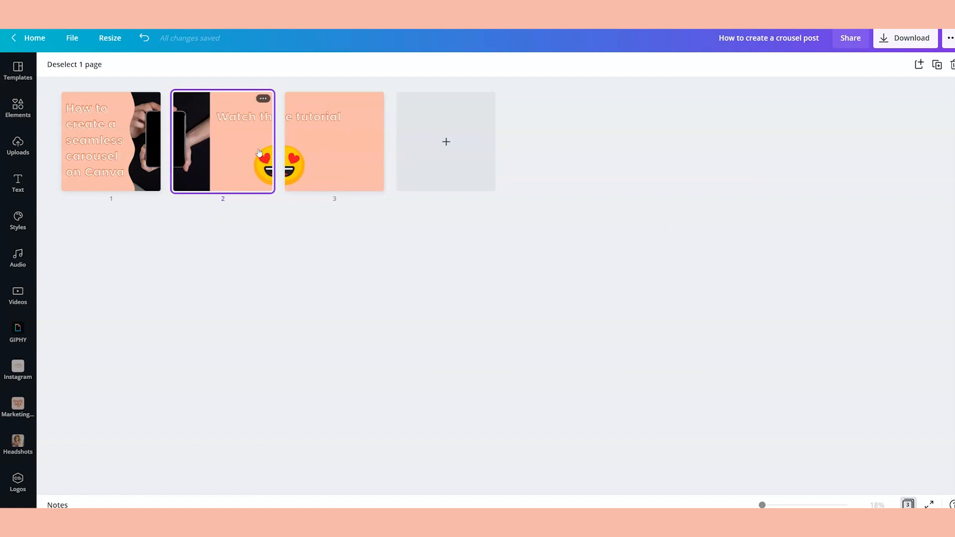
- Find an "arrow" element and place a white curved arrow on page 3 below the word "tutorial"
double_click(347, 149)
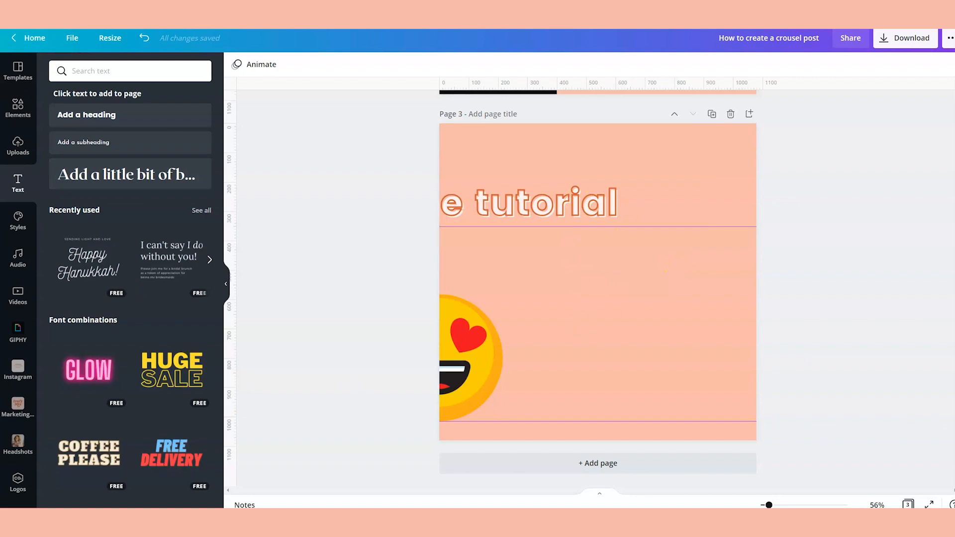
click(18, 108)
double_click(80, 71)
text(arrow)
key(Return)
click(131, 164)
drag(597, 324, 567, 322)
- Search the graphic elements for "phone" and browse the results
double_click(75, 68)
text(phone)
key(Return)
click(131, 95)
scroll(122, 111, down, 5)
- Search for "photo holder", place a tilted phone frame in page 3's lower-right corner, and move the arrow up slightly
click(122, 73)
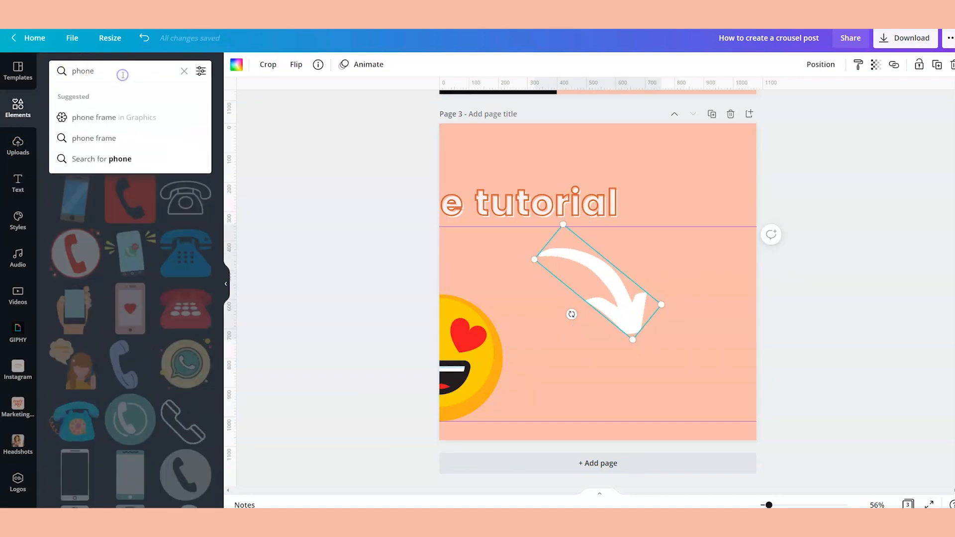
text(photo holder)
key(Return)
click(79, 194)
drag(598, 391, 560, 385)
drag(620, 259, 712, 319)
drag(628, 294, 629, 275)
- Fill page 3's phone frame with the uploaded photo of a woman holding a phone beside a laptop, and check the pages side by side
click(18, 146)
scroll(83, 342, down, 15)
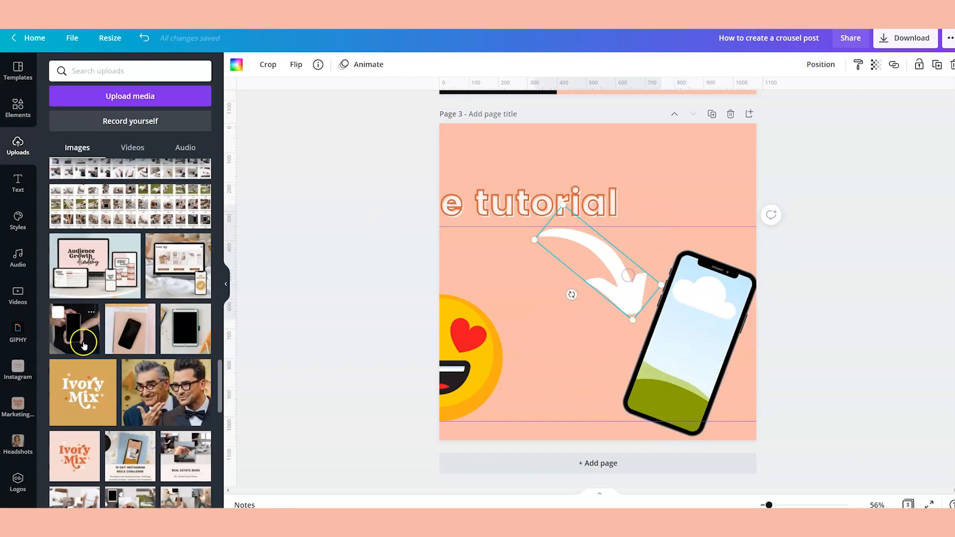
drag(130, 328, 687, 318)
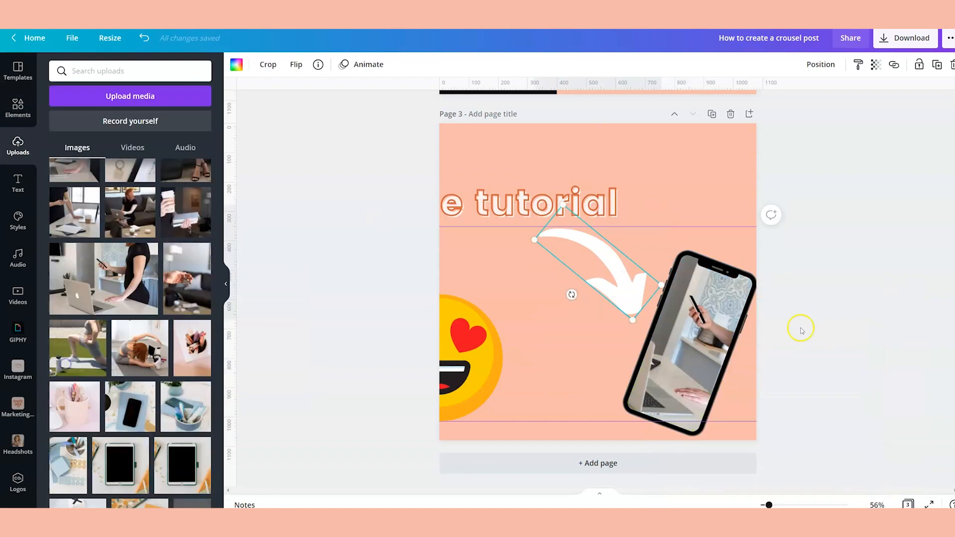
click(800, 327)
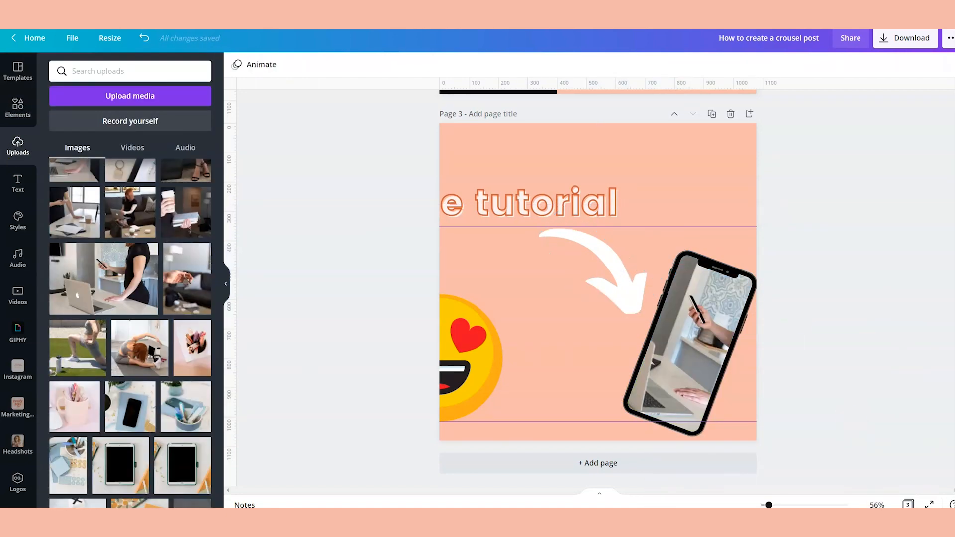
click(908, 504)
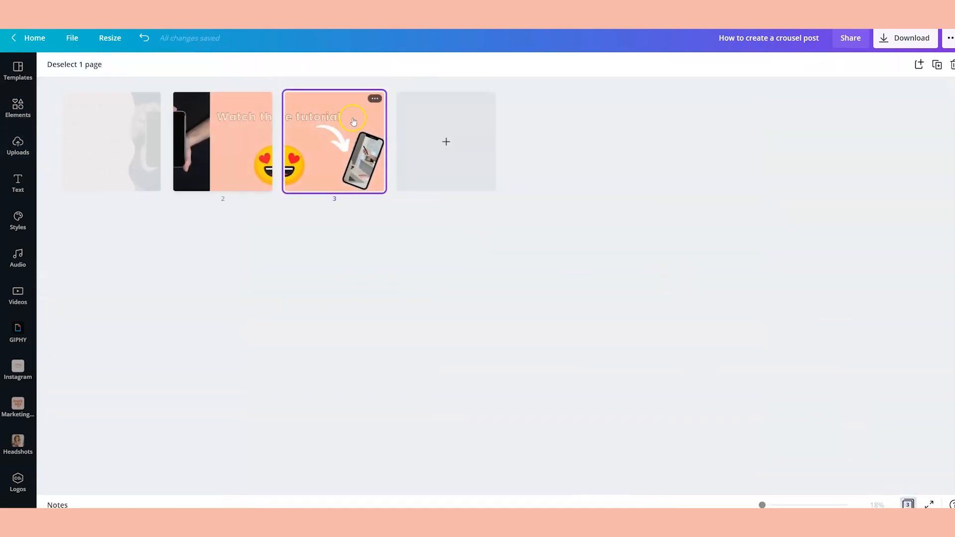
- Copy page 1's peach wave shape onto page 2 and position its wavy edge over the straight right edge of the phone photo
double_click(255, 152)
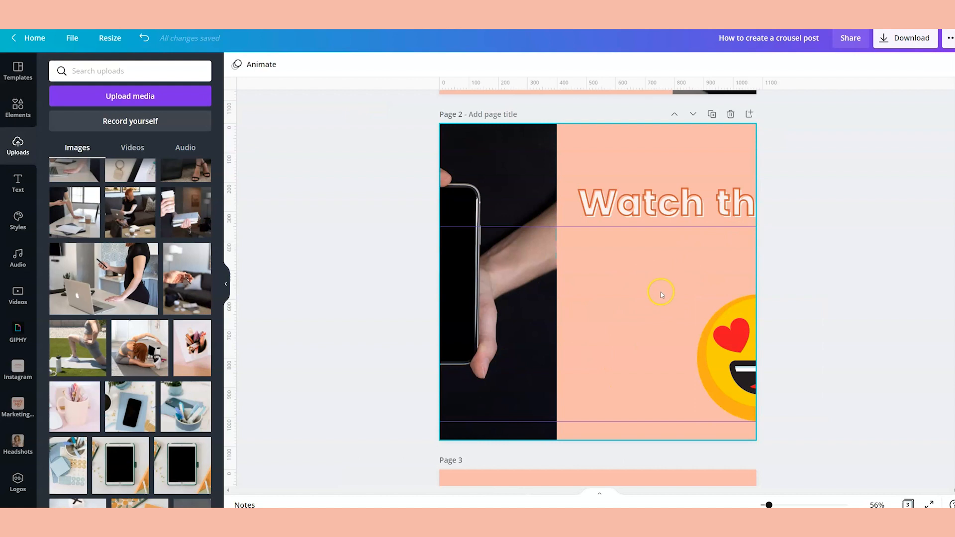
click(18, 183)
scroll(377, 277, up, 4)
scroll(377, 278, up, 3)
click(665, 130)
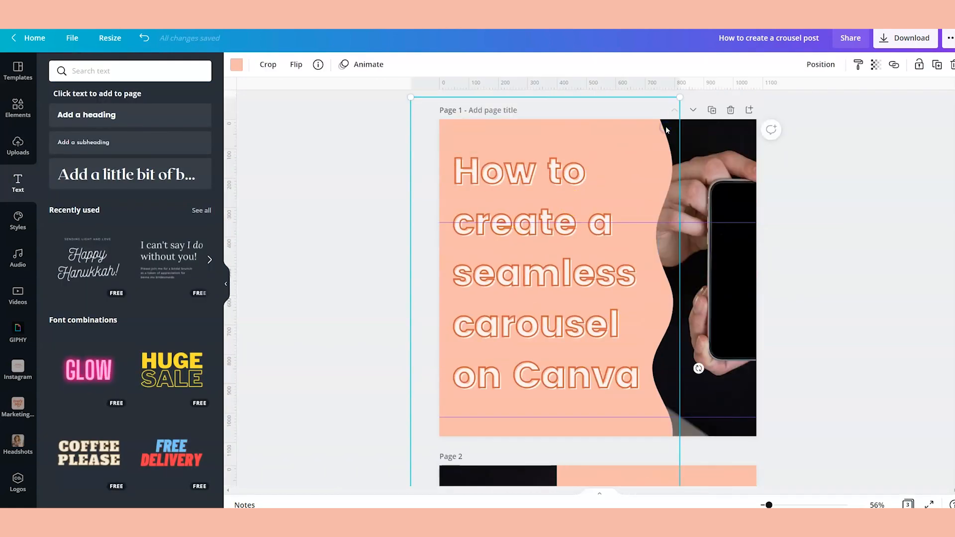
scroll(586, 124, down, 6)
click(615, 219)
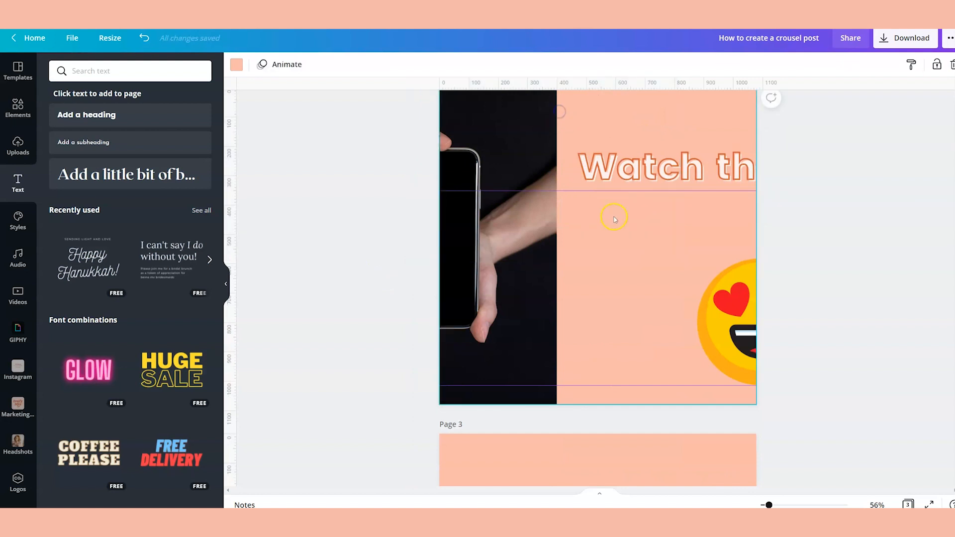
drag(615, 218, 609, 226)
drag(552, 180, 627, 184)
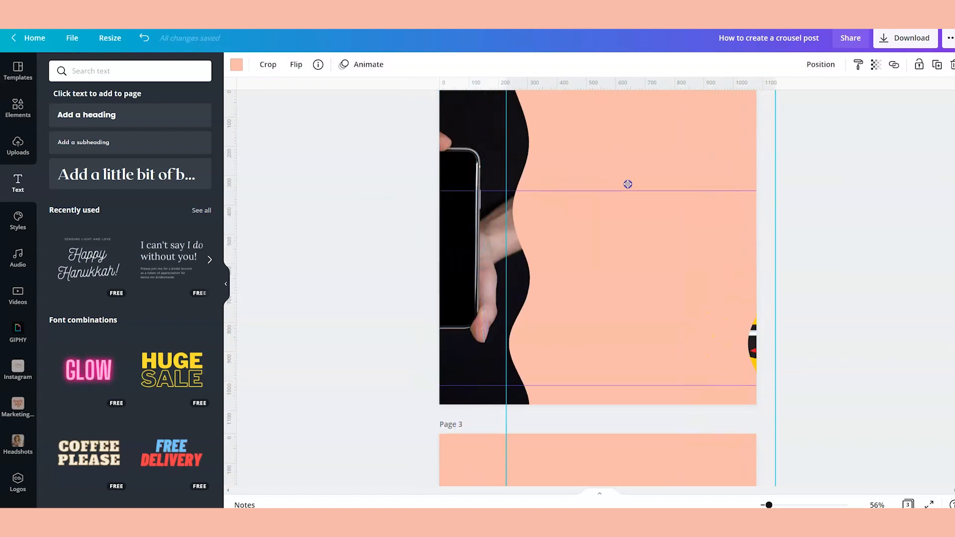
- Send page 2's wave shape to the back and bring it forward one level so it sits above the photo but behind the text
click(820, 65)
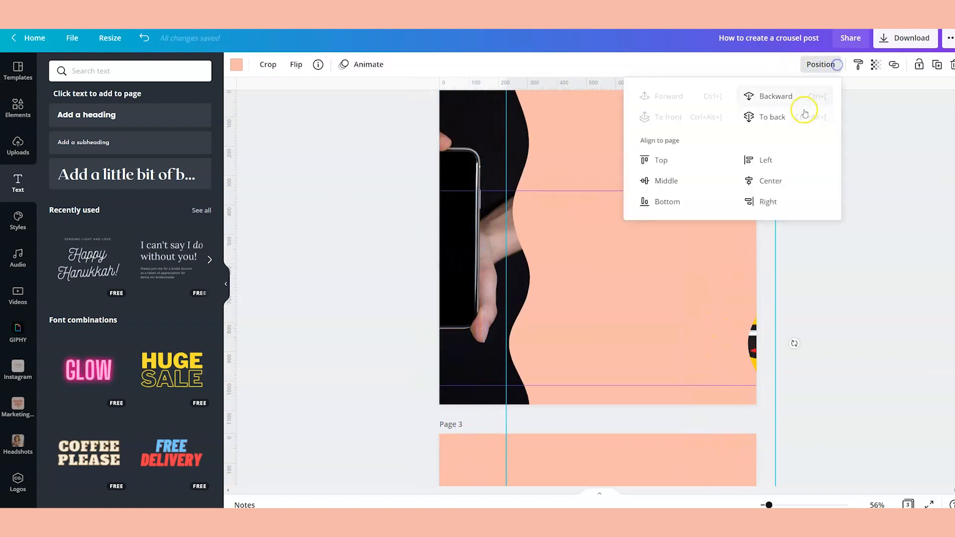
click(777, 115)
click(644, 94)
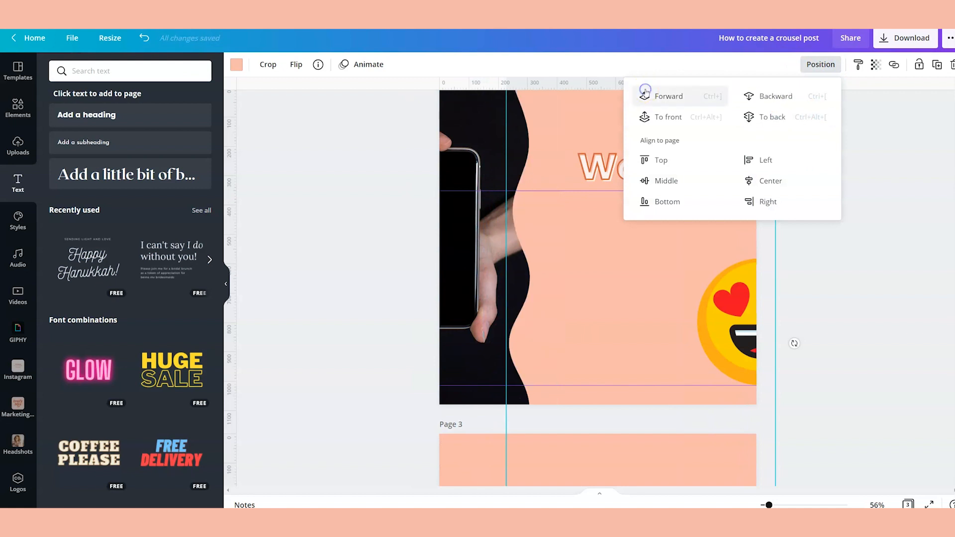
click(823, 259)
click(392, 270)
- Copy the filled phone frame from page 3 and paste it onto page 1
scroll(395, 274, up, 8)
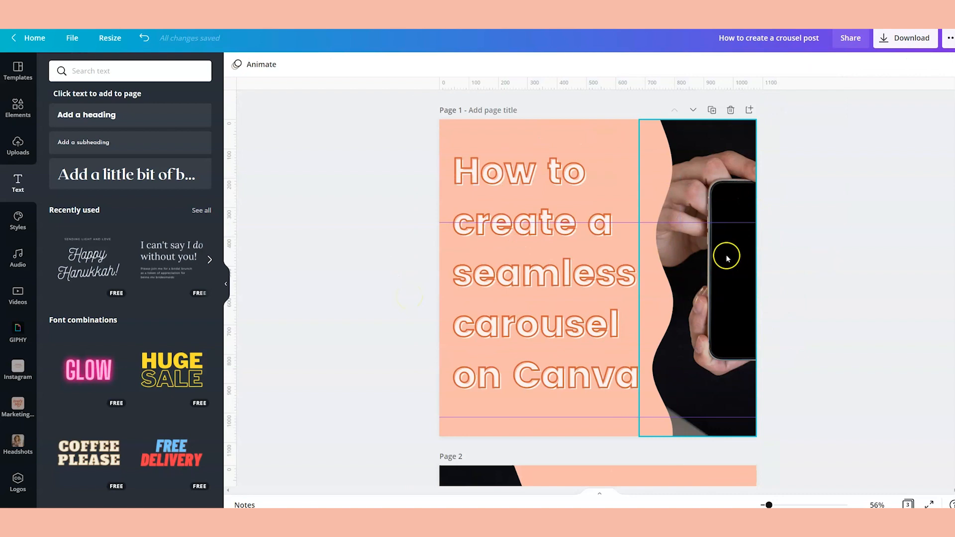
scroll(726, 257, down, 8)
scroll(478, 241, up, 6)
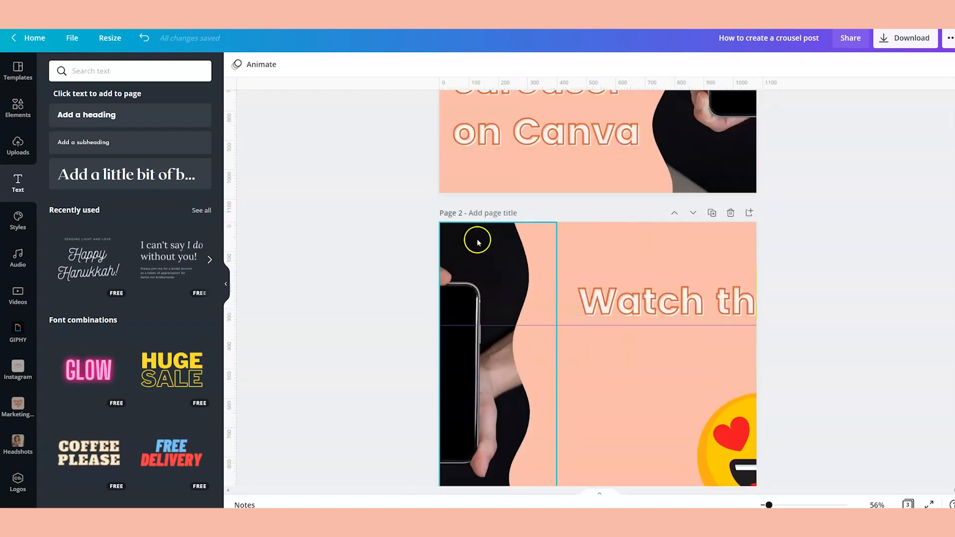
scroll(626, 232, down, 10)
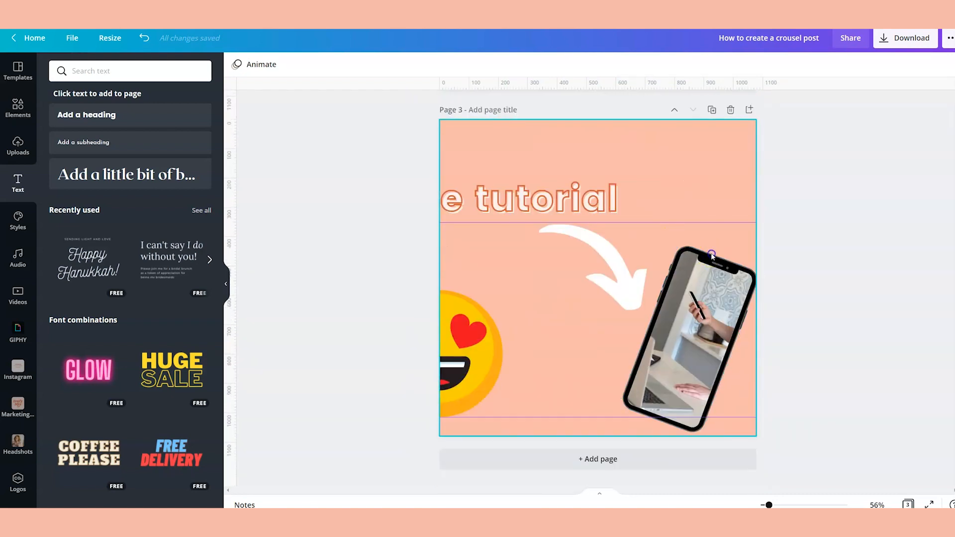
click(683, 301)
scroll(707, 266, up, 15)
click(683, 121)
key(ctrl+v)
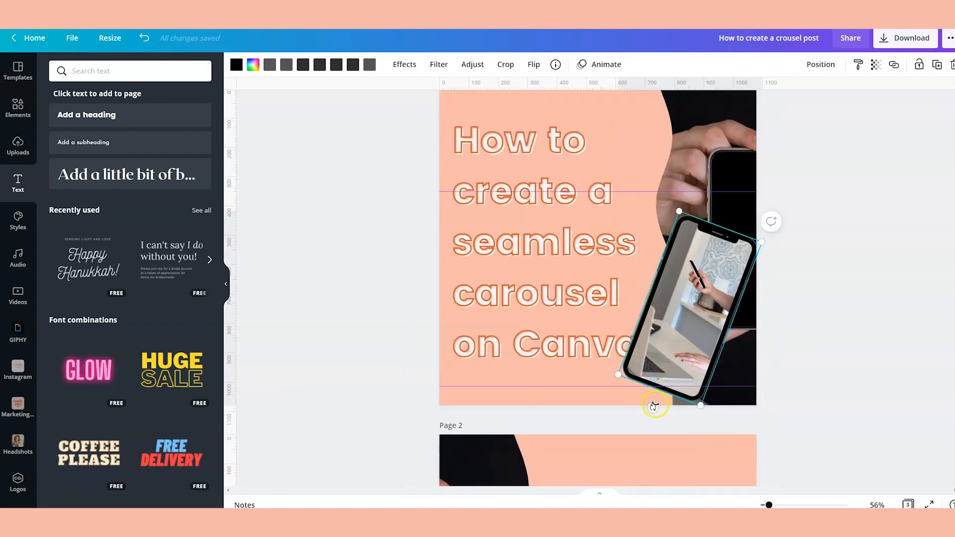
- Straighten and fit the phone frame over the handheld phone on page 1, and move the lower guide to the frame's bottom edge
drag(683, 415, 688, 416)
drag(694, 319, 755, 241)
drag(795, 322, 805, 324)
drag(696, 386, 697, 327)
click(902, 252)
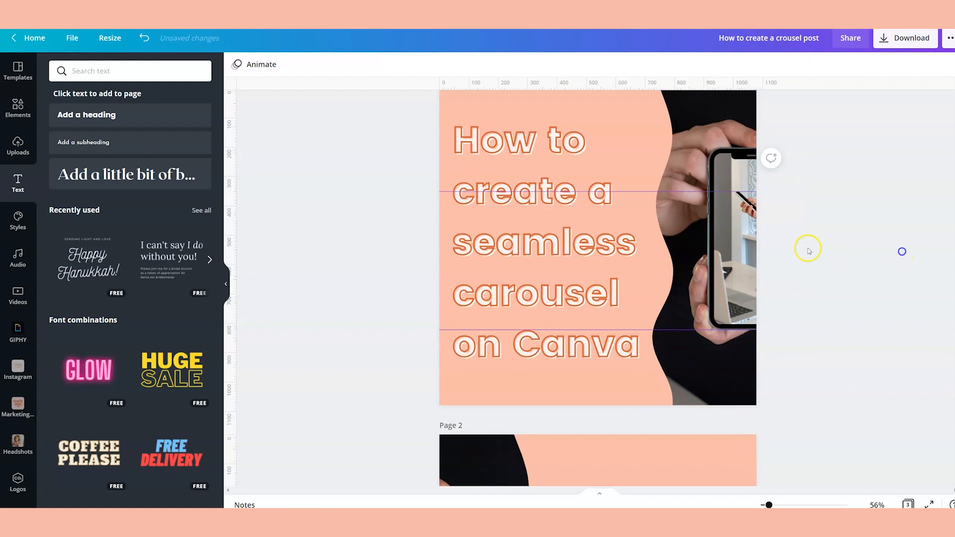
- Copy page 1's phone frame onto page 2 and place it over the half phone at the left page edge
click(740, 245)
scroll(736, 255, down, 5)
click(737, 256)
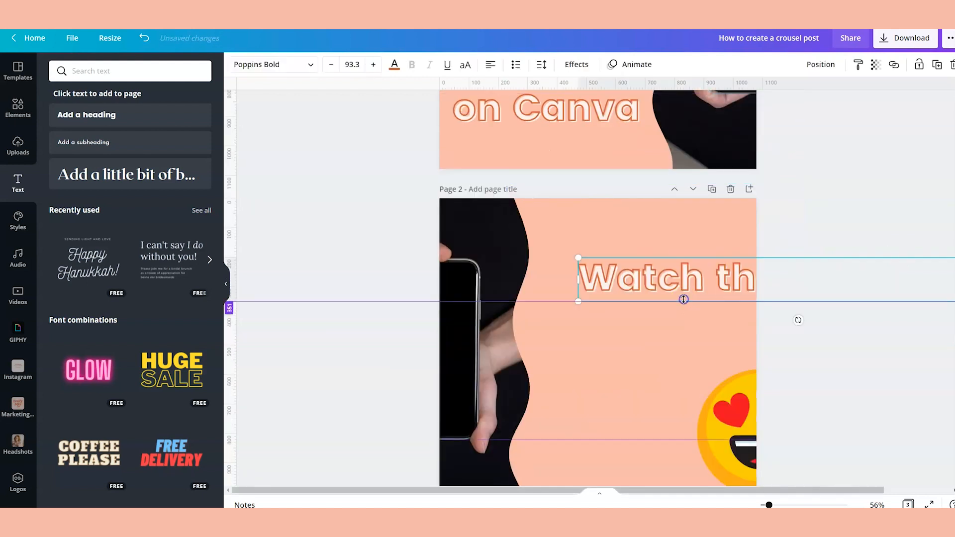
key(ctrl+v)
scroll(646, 323, down, 1)
scroll(625, 299, down, 1)
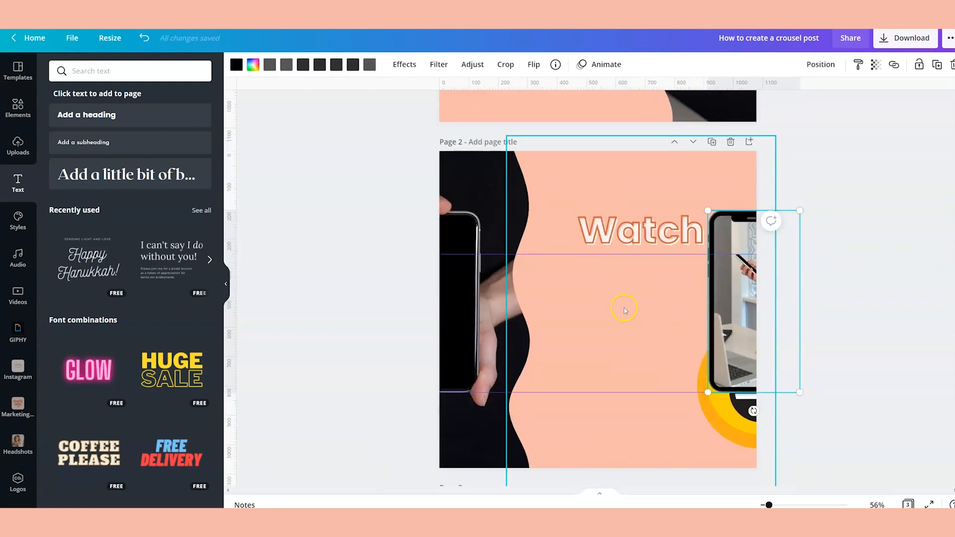
drag(731, 293, 416, 292)
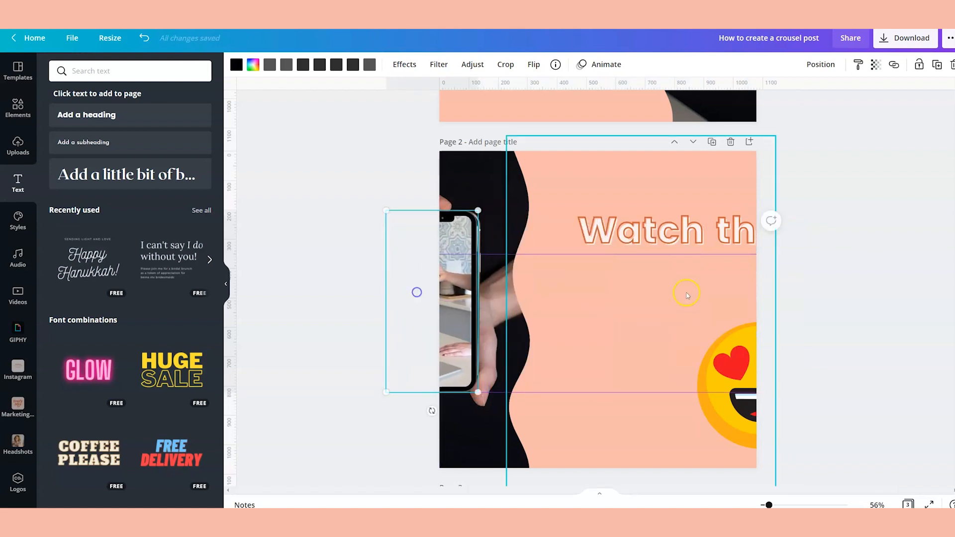
- Compare the phone frame's halves on pages 1 and 2, and review the whole carousel side by side
scroll(597, 293, up, 5)
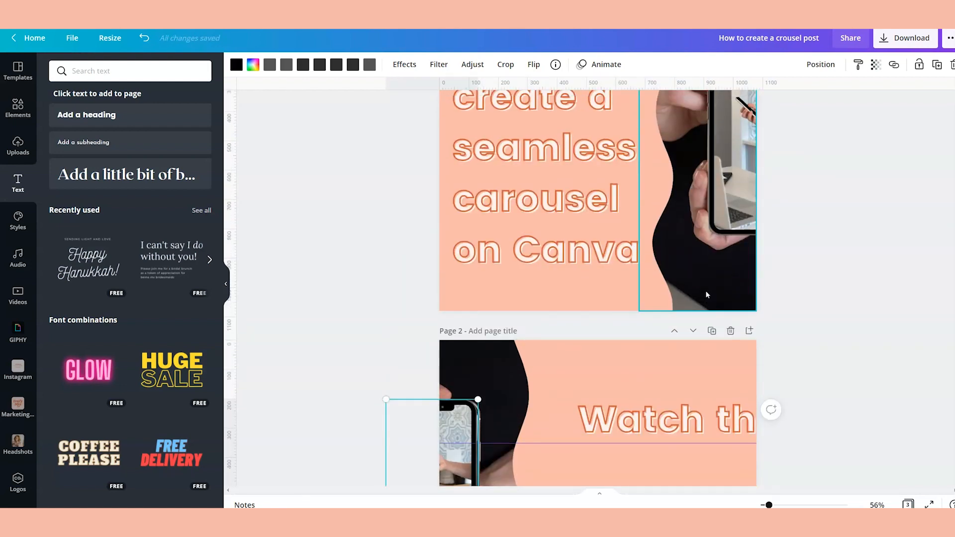
scroll(696, 292, down, 4)
scroll(546, 300, up, 3)
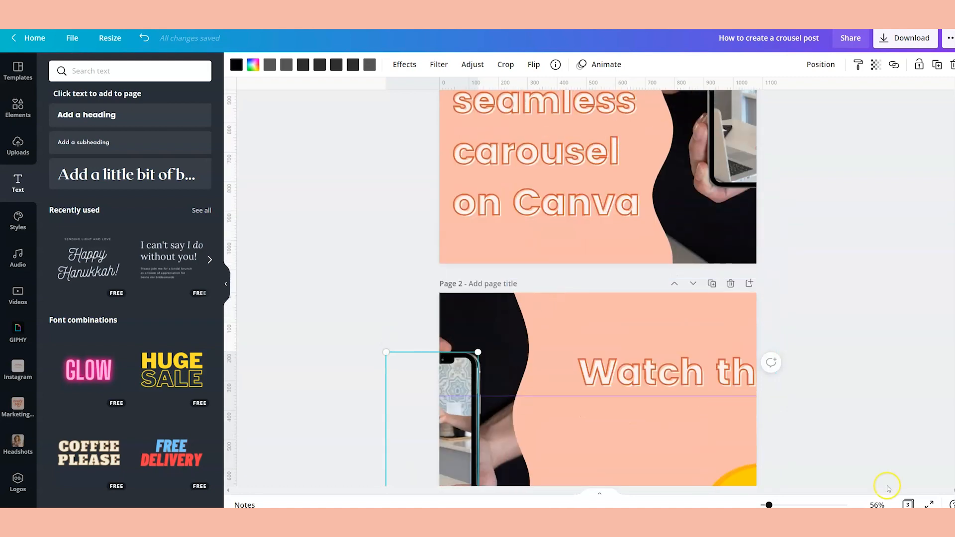
click(908, 504)
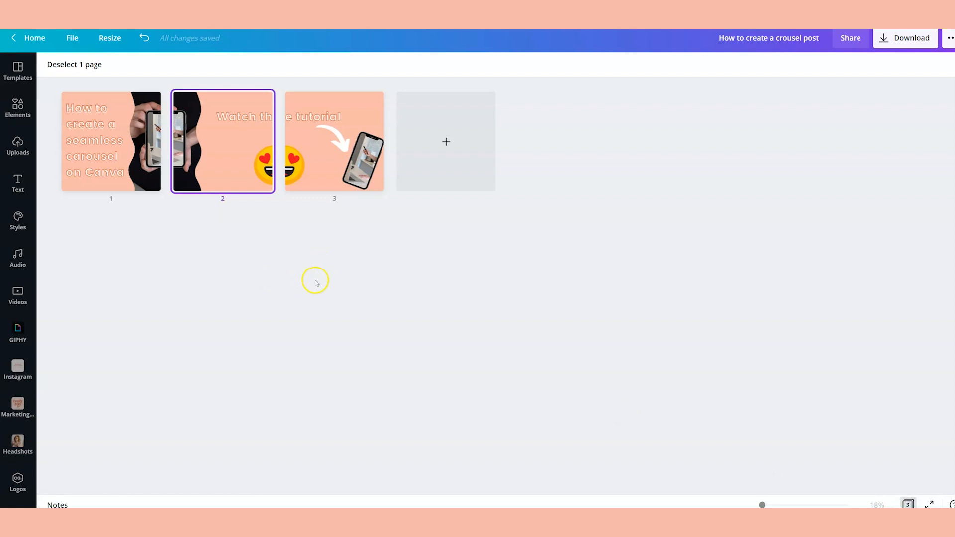
click(332, 248)
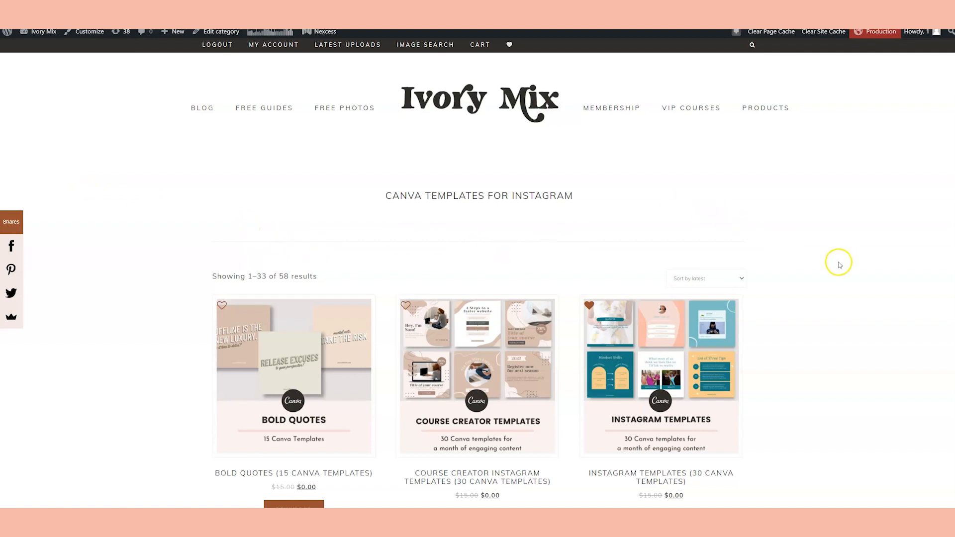
- Browse Ivory Mix's Canva templates for Instagram and open the Value Bomb Carousel product page
scroll(771, 232, down, 5)
scroll(805, 274, down, 3)
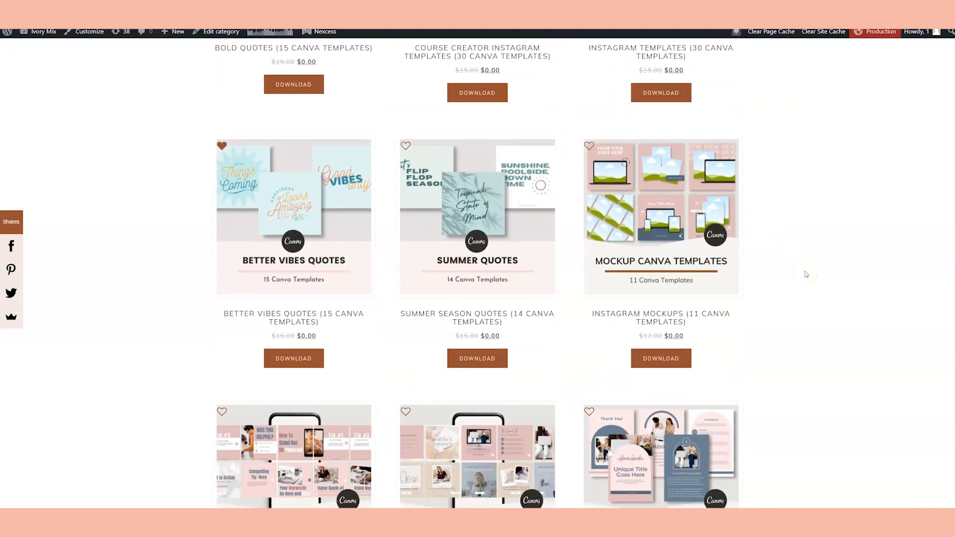
scroll(806, 274, down, 5)
click(338, 204)
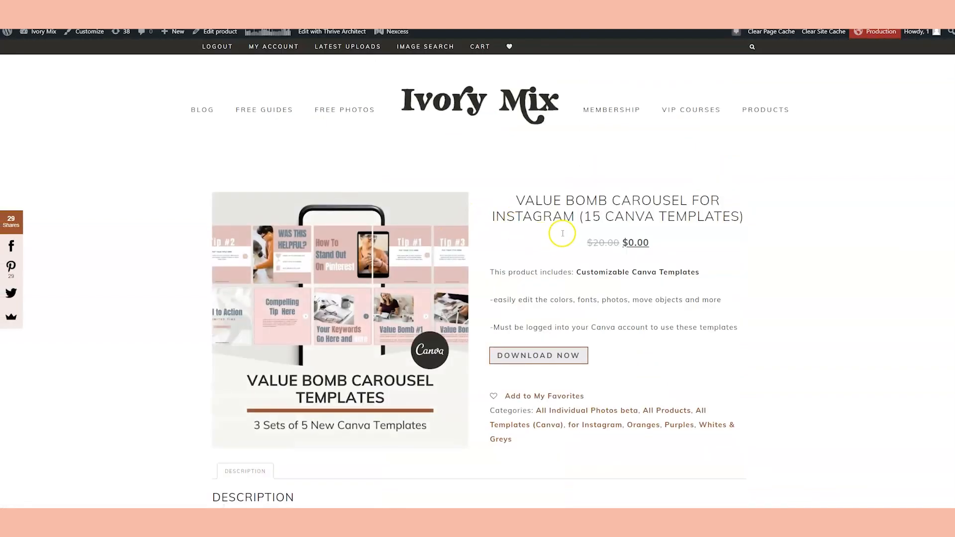
- Examine the Value Bomb Carousel product's description and its enlarged preview of the carousel slides
scroll(557, 236, down, 1)
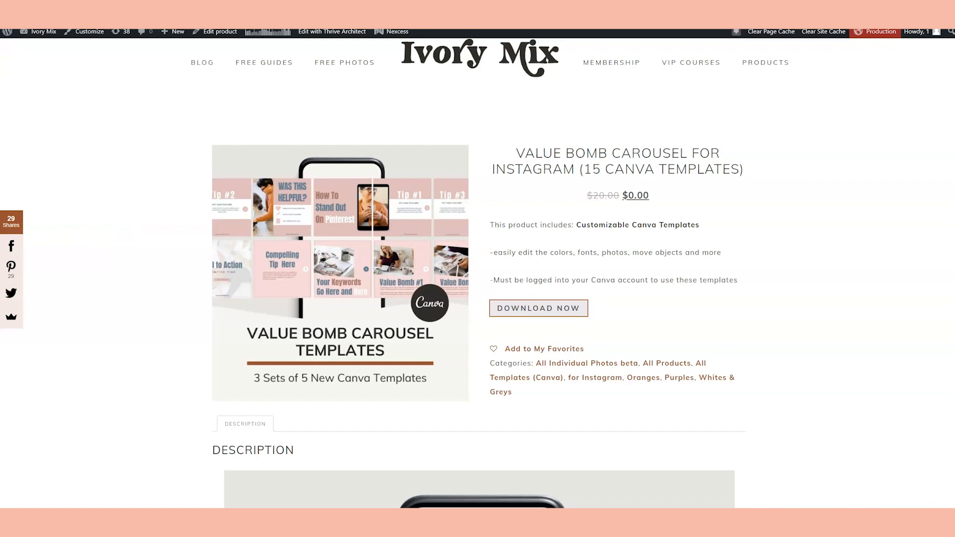
scroll(134, 213, down, 8)
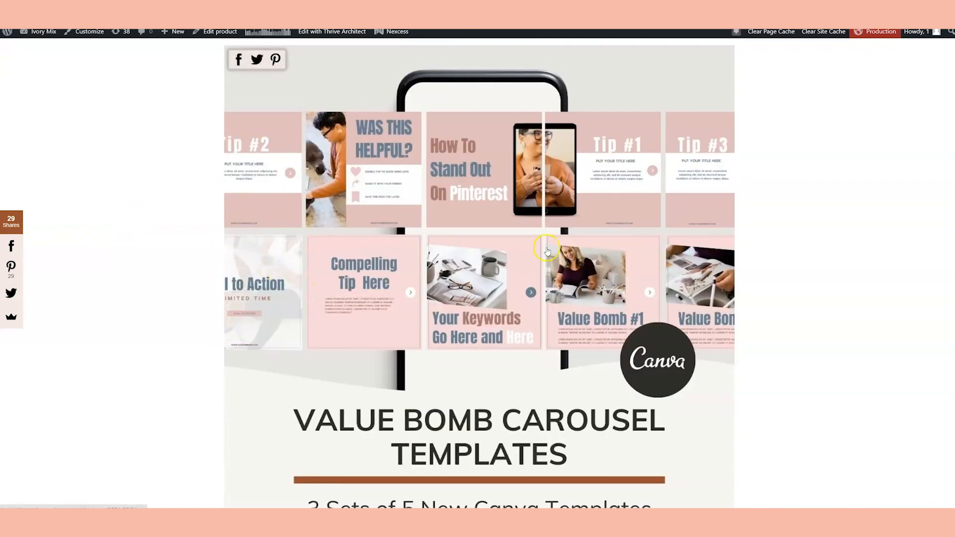
scroll(741, 274, down, 2)
scroll(736, 284, up, 2)
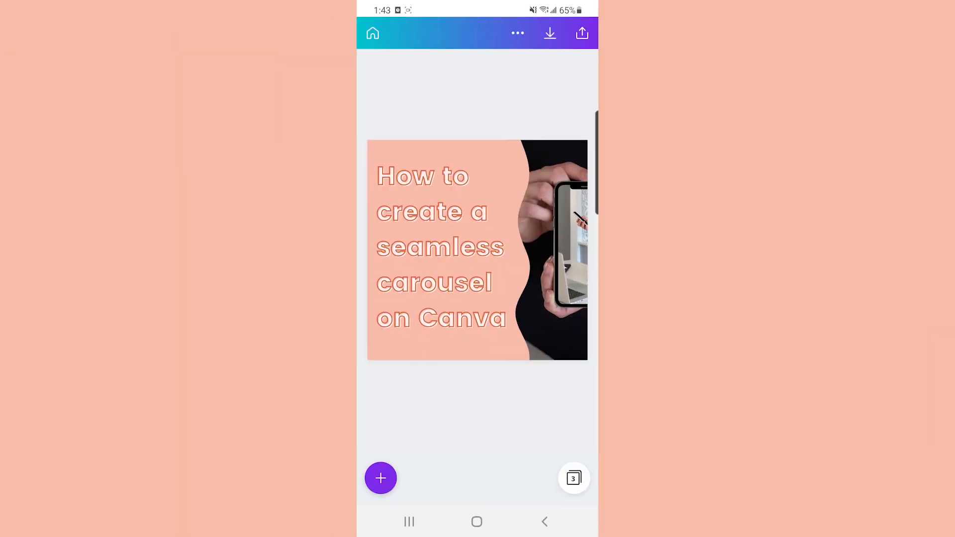
- Switch to the Canva mobile app and save the three-page carousel design to the phone
click(582, 33)
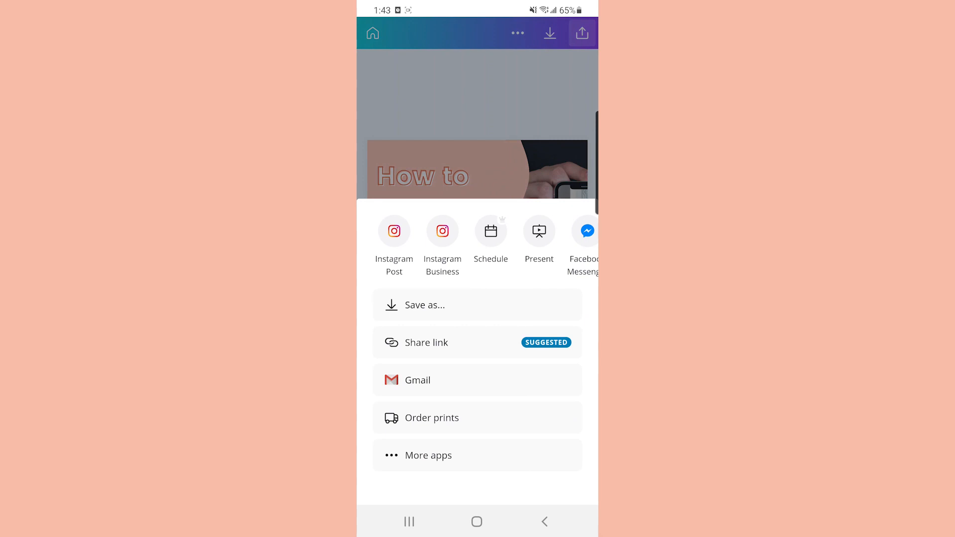
click(425, 305)
click(477, 480)
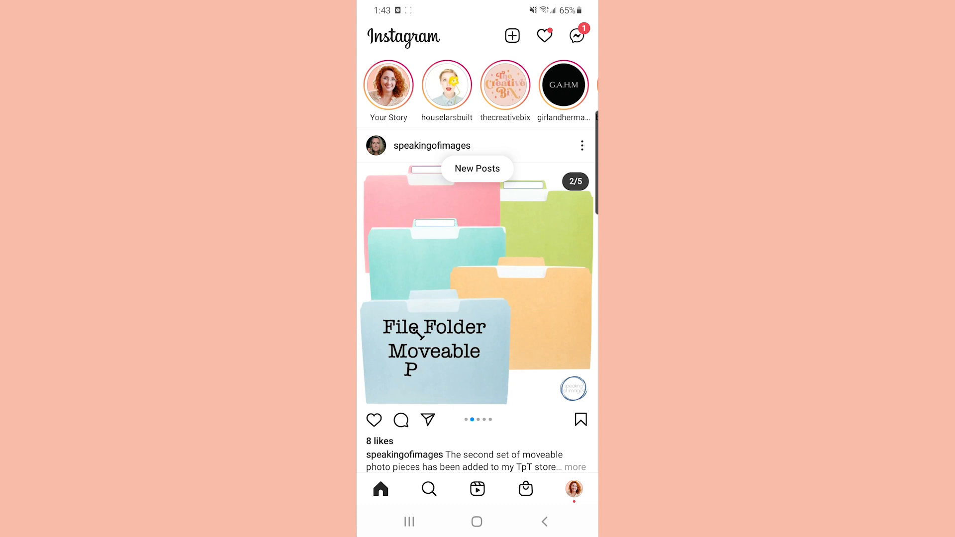
- Start a new Instagram post with multiple images, selecting the three carousel pages in order, and proceed to the filters
click(512, 35)
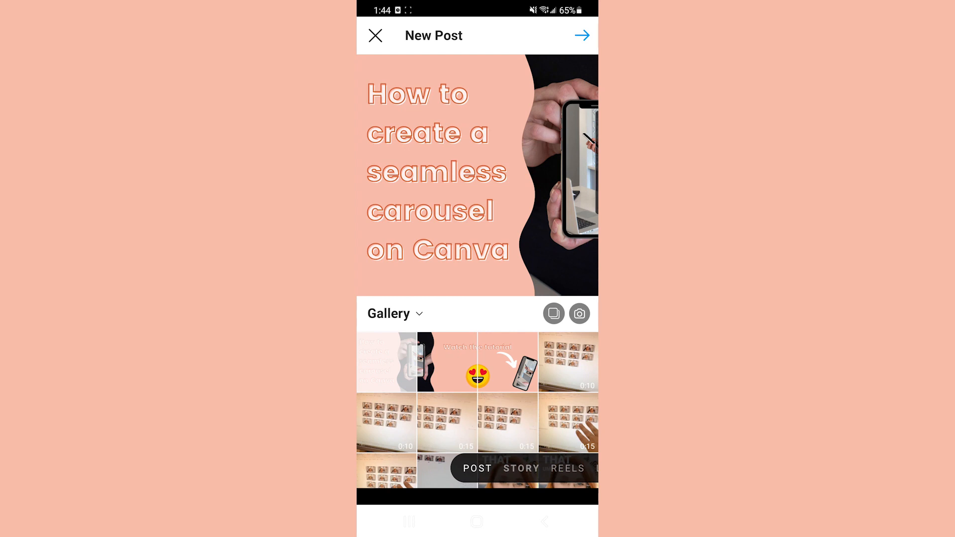
click(553, 313)
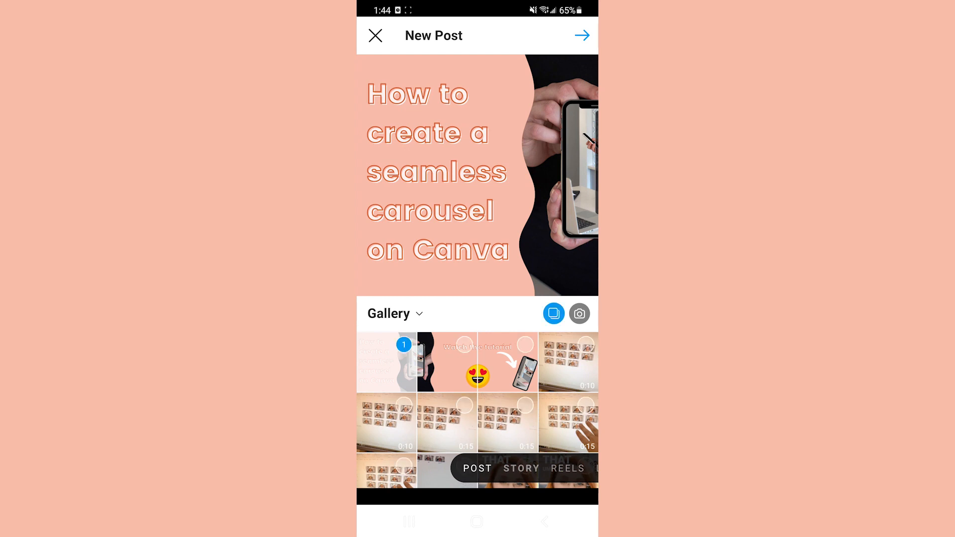
click(447, 362)
click(508, 362)
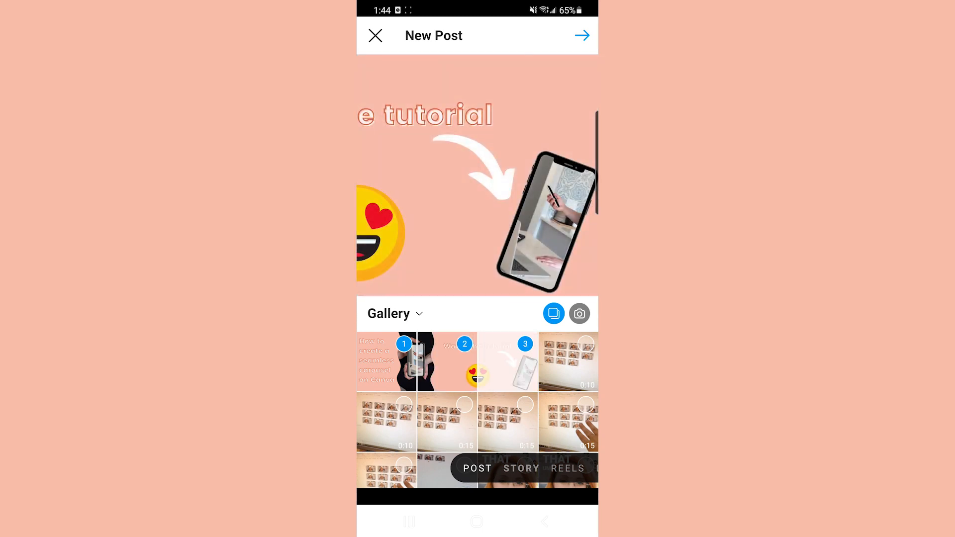
click(582, 35)
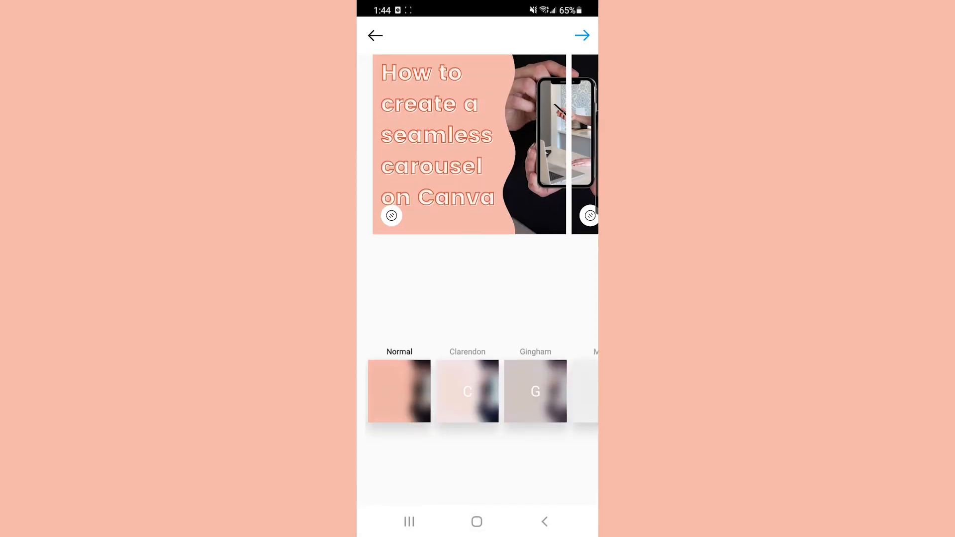
- Check the continuity between the carousel slides in the post preview and continue with the Normal filter
drag(587, 144, 369, 144)
drag(546, 145, 572, 144)
drag(398, 144, 567, 144)
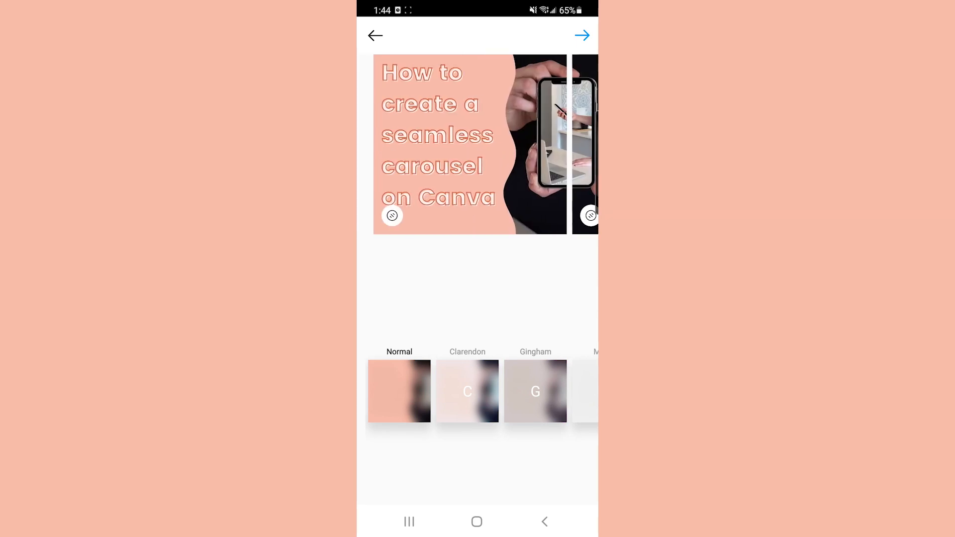
click(582, 35)
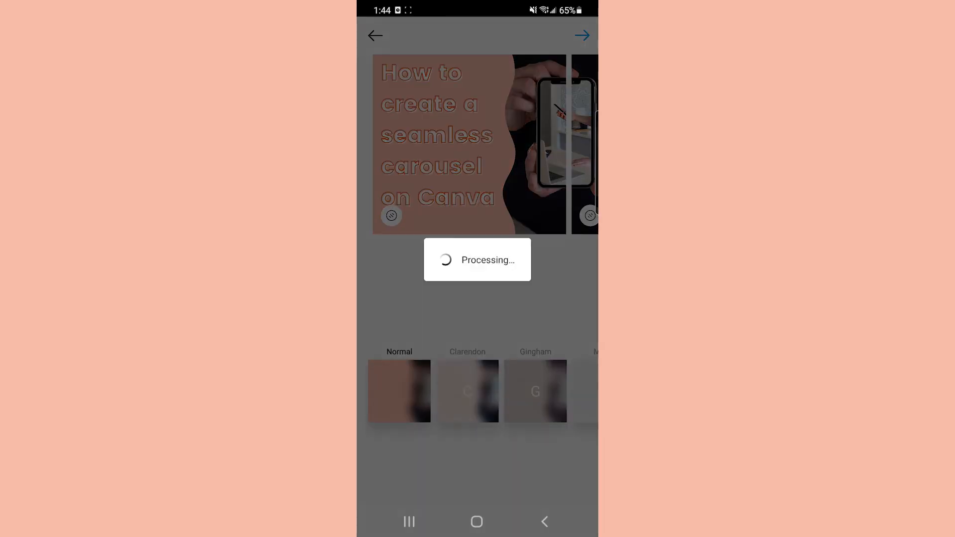